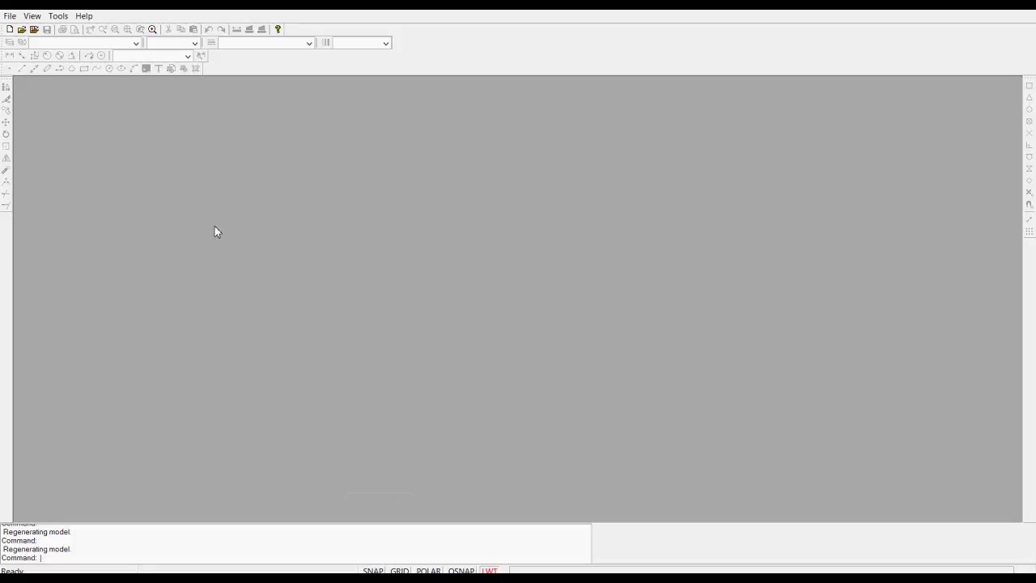
Start a new drawing from the Imperial01.vec template.
{"action": "left_click", "coordinate": [10, 16]}
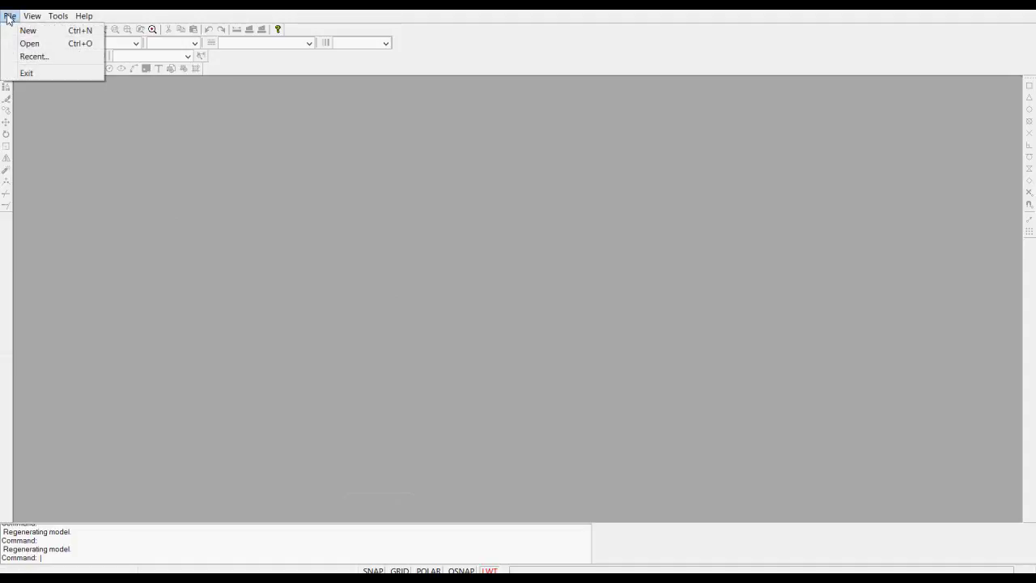
{"action": "left_click", "coordinate": [26, 29]}
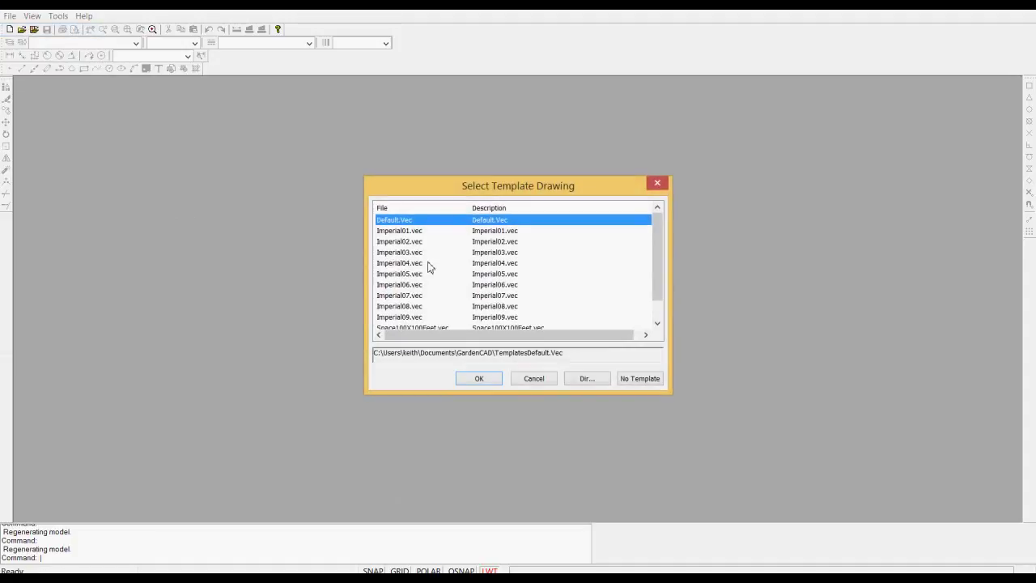
{"action": "left_click", "coordinate": [400, 231]}
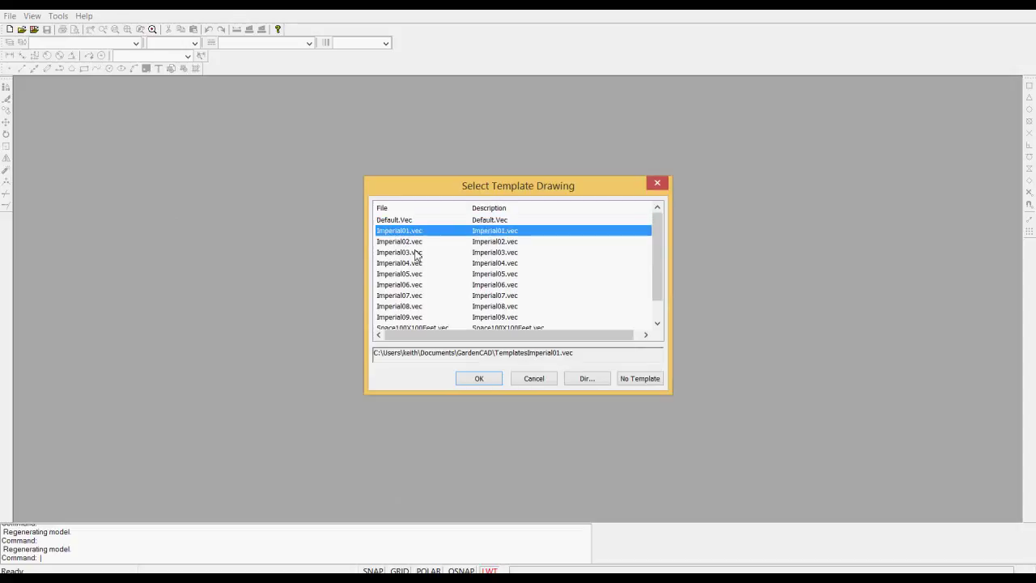
{"action": "left_click", "coordinate": [474, 378]}
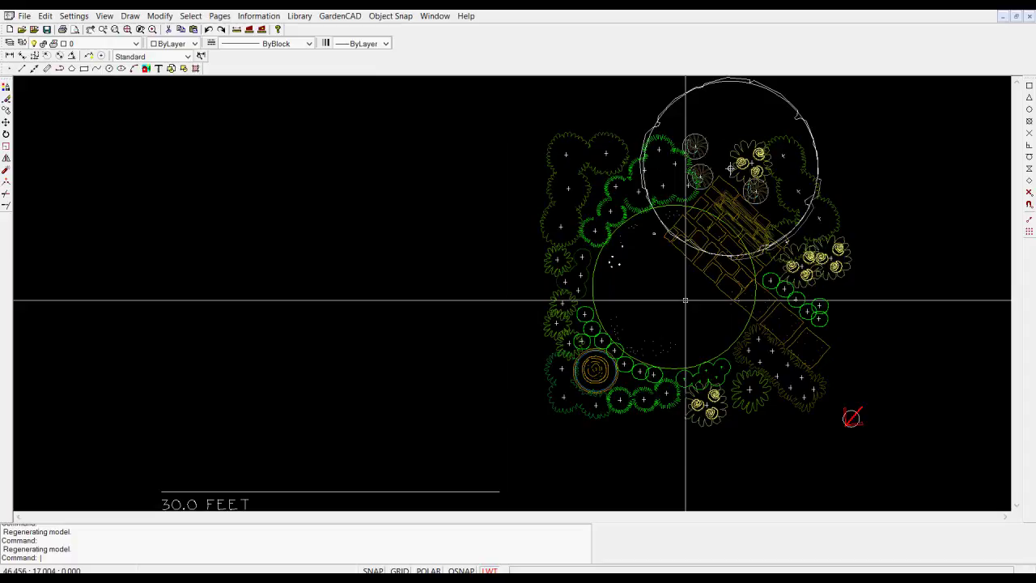
{"action": "scroll", "coordinate": [685, 300], "scroll_direction": "up", "scroll_amount": 5}
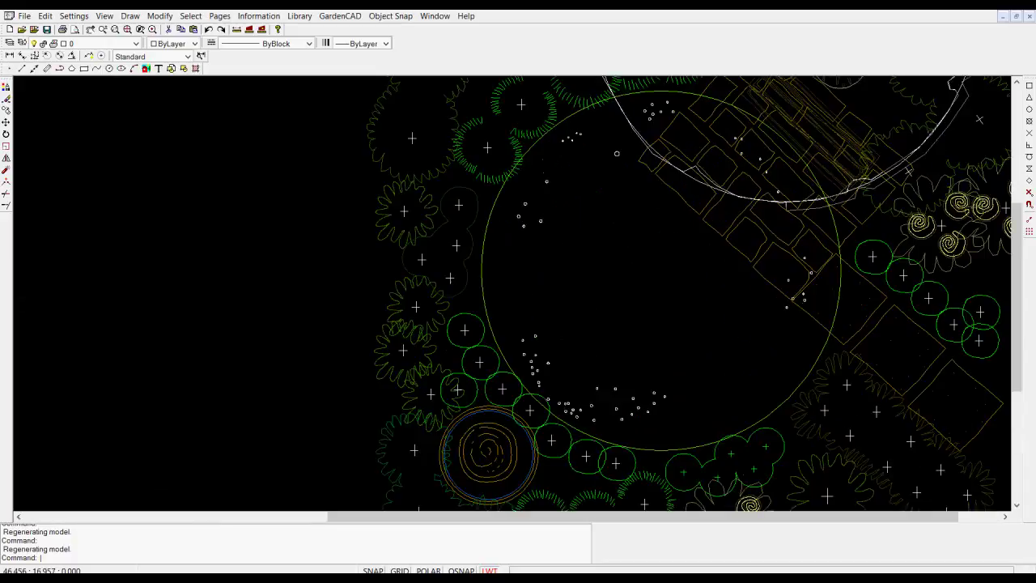
{"action": "scroll", "coordinate": [686, 301], "scroll_direction": "down", "scroll_amount": 5}
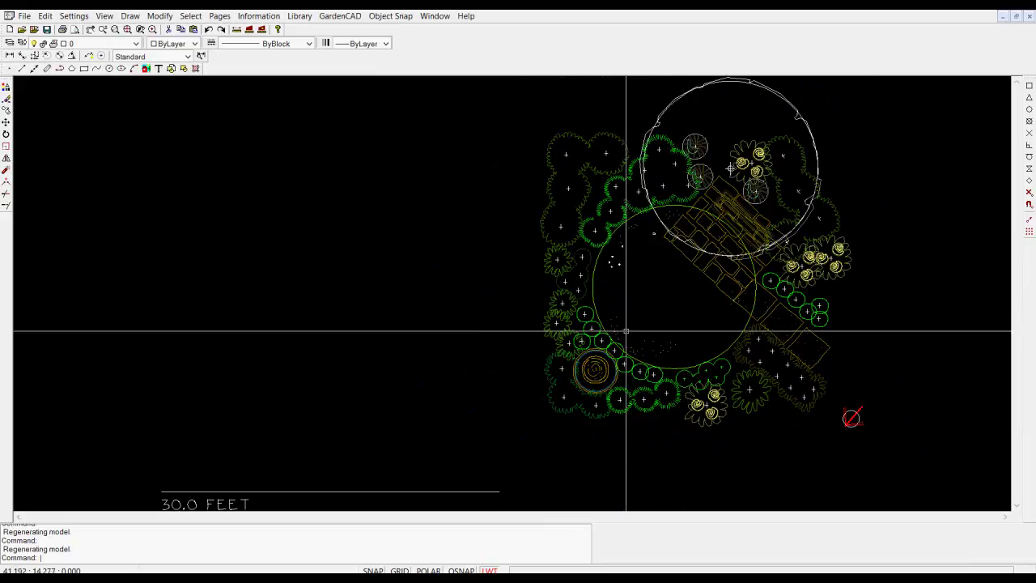
{"action": "scroll", "coordinate": [626, 331], "scroll_direction": "up", "scroll_amount": 2}
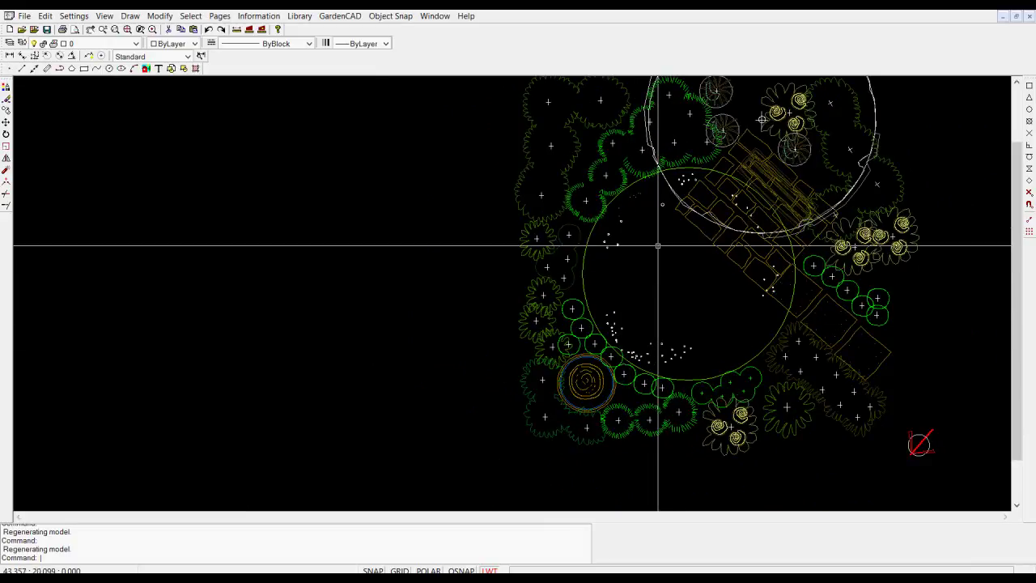
Copy the green shrub group to a spot off the garden plan's upper-right corner.
{"action": "left_click", "coordinate": [607, 194]}
{"action": "right_click", "coordinate": [661, 257]}
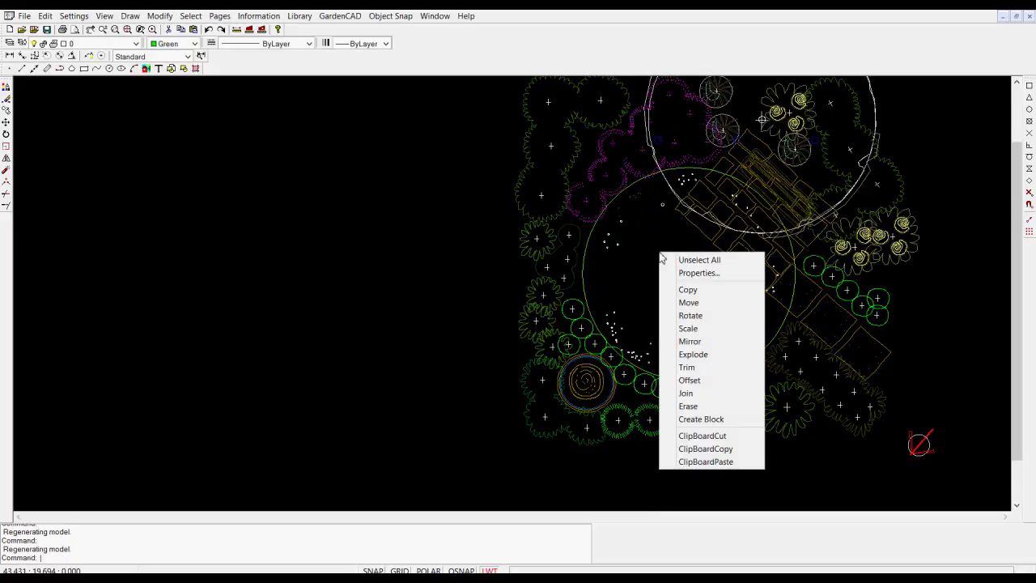
{"action": "left_click", "coordinate": [694, 289]}
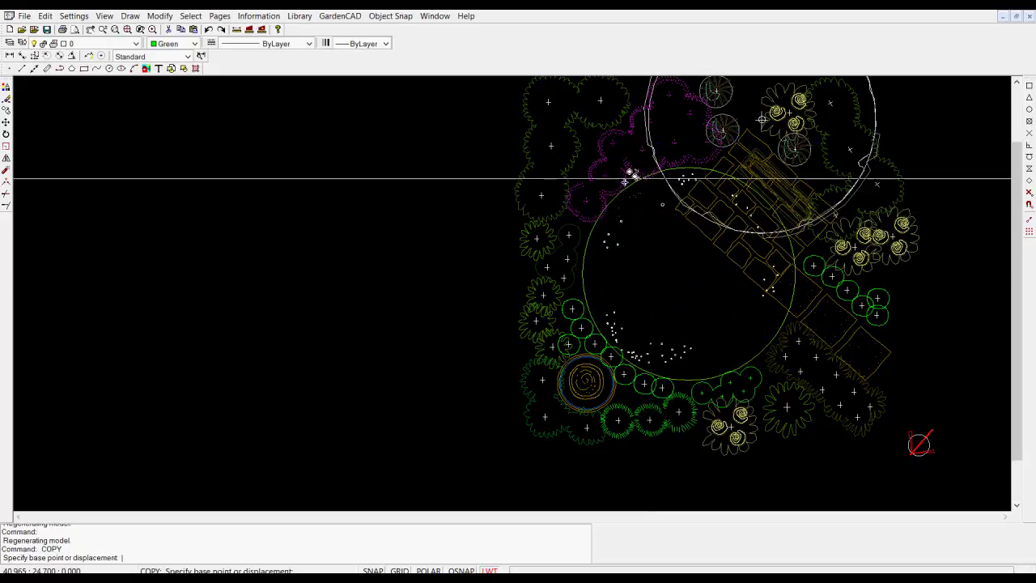
{"action": "left_click", "coordinate": [623, 170]}
{"action": "left_click", "coordinate": [955, 101]}
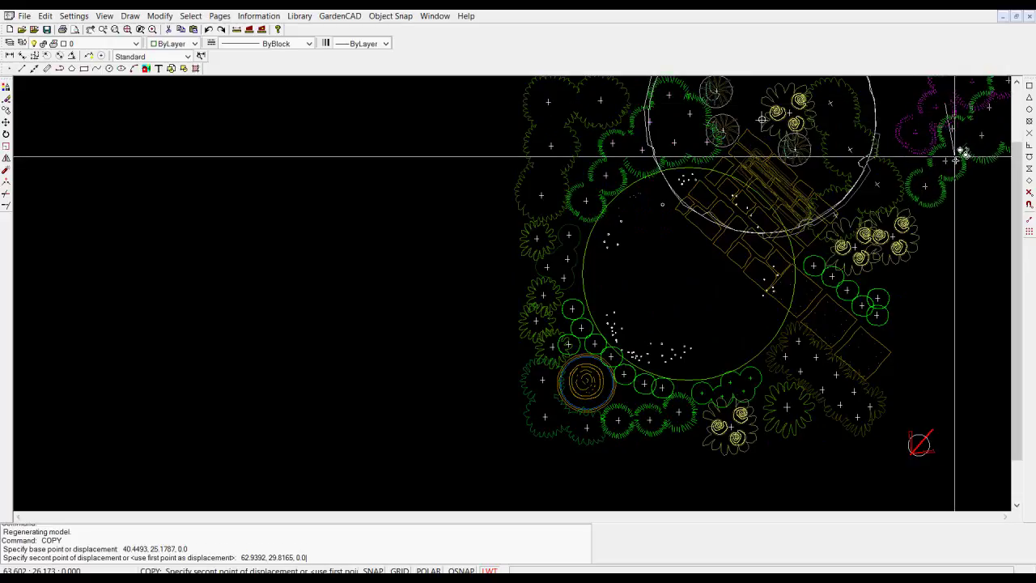
{"action": "left_click", "coordinate": [955, 157]}
{"action": "scroll", "coordinate": [385, 279], "scroll_direction": "down", "scroll_amount": 3}
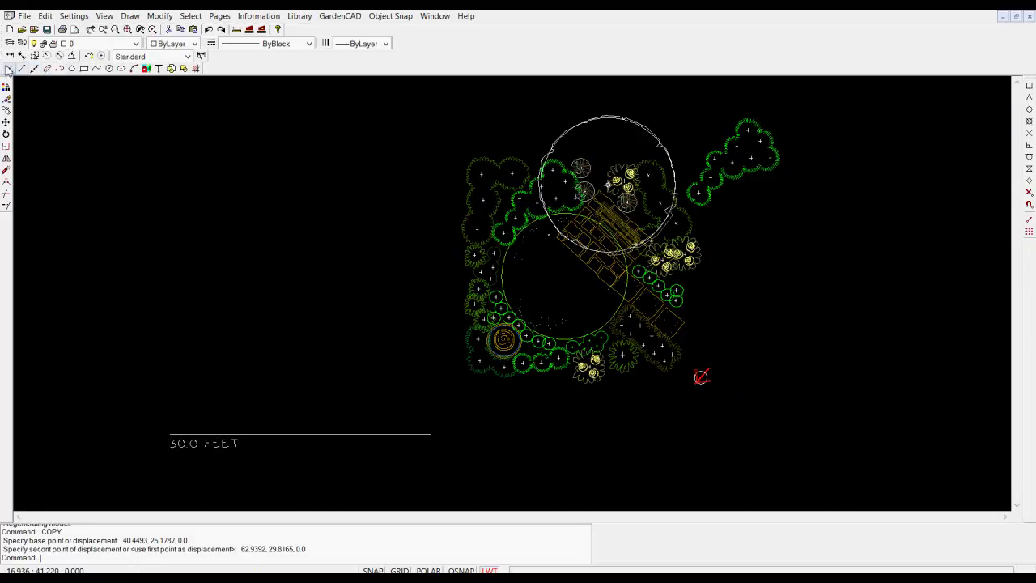
Dock the draw and Standard toolbars into the top rows to enlarge the drawing area.
{"action": "left_click_drag", "start_coordinate": [3, 72], "coordinate": [405, 43]}
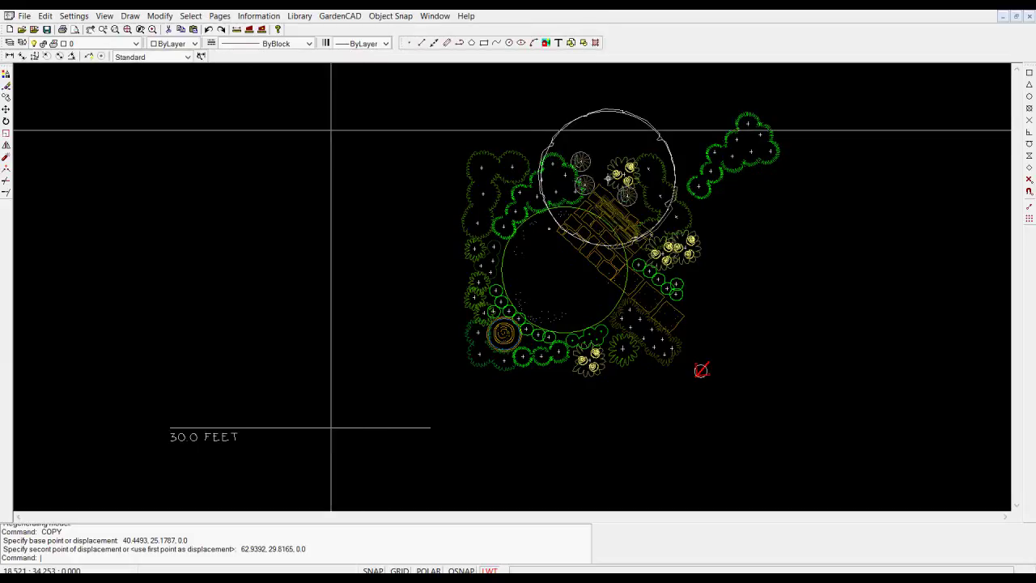
{"action": "left_click_drag", "start_coordinate": [83, 59], "coordinate": [379, 29]}
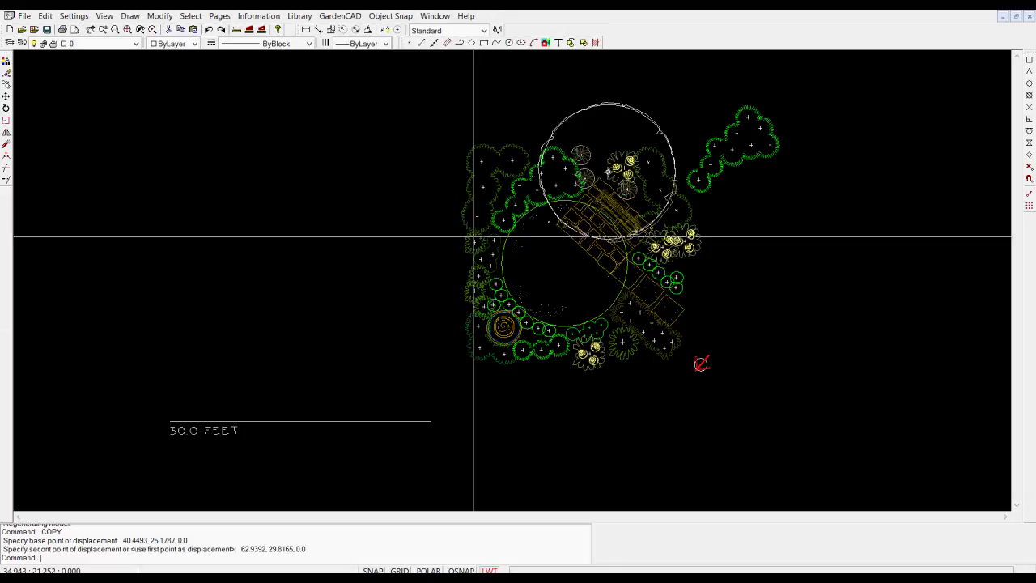
Draw a stepped line below the garden: 20 across, 10.5 down, 15.25 across, short drop.
{"action": "left_click", "coordinate": [130, 18]}
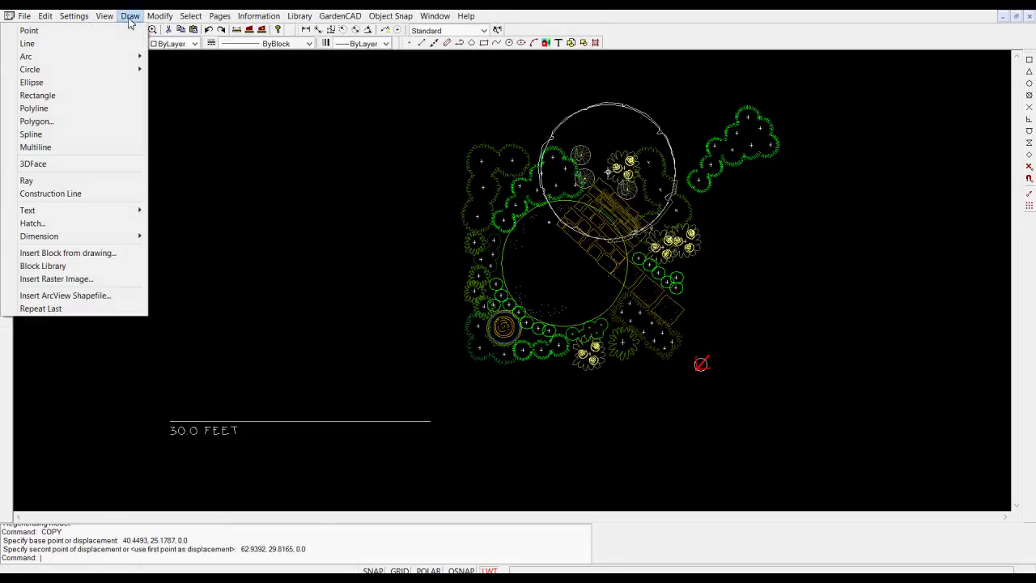
{"action": "left_click", "coordinate": [85, 45]}
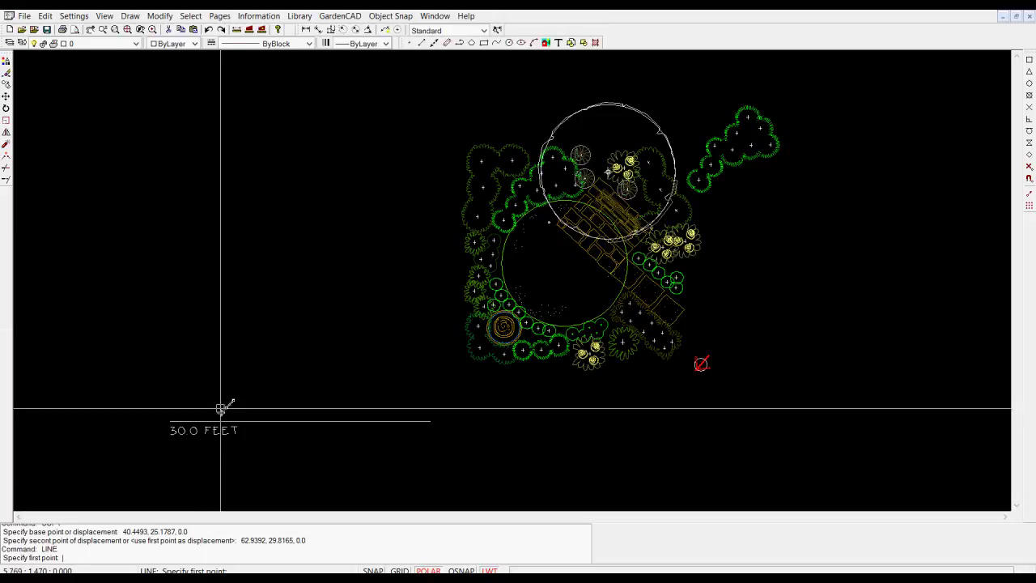
{"action": "left_click", "coordinate": [172, 398]}
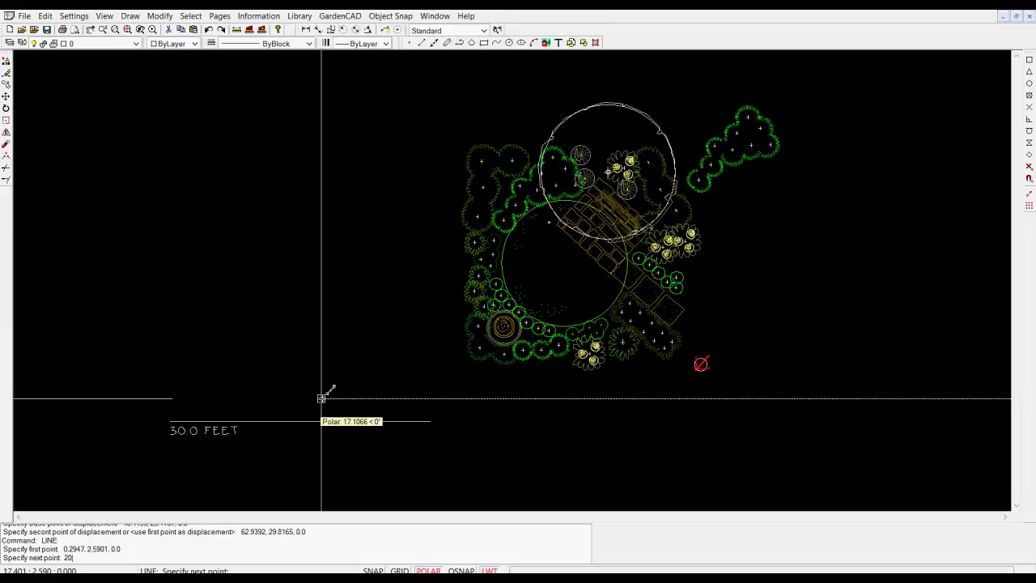
{"action": "key", "text": "Return"}
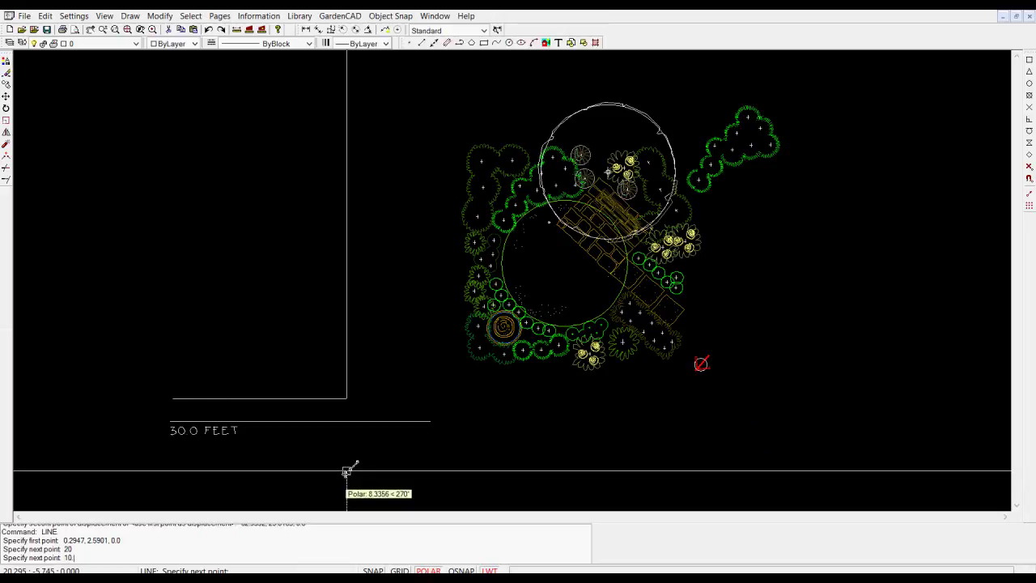
{"action": "key", "text": "Return"}
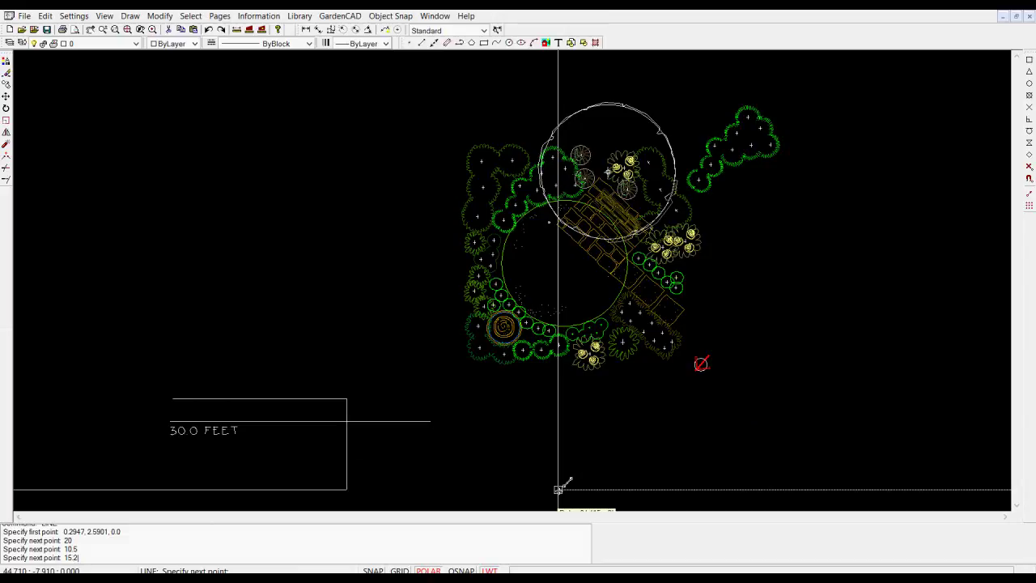
{"action": "key", "text": "Return"}
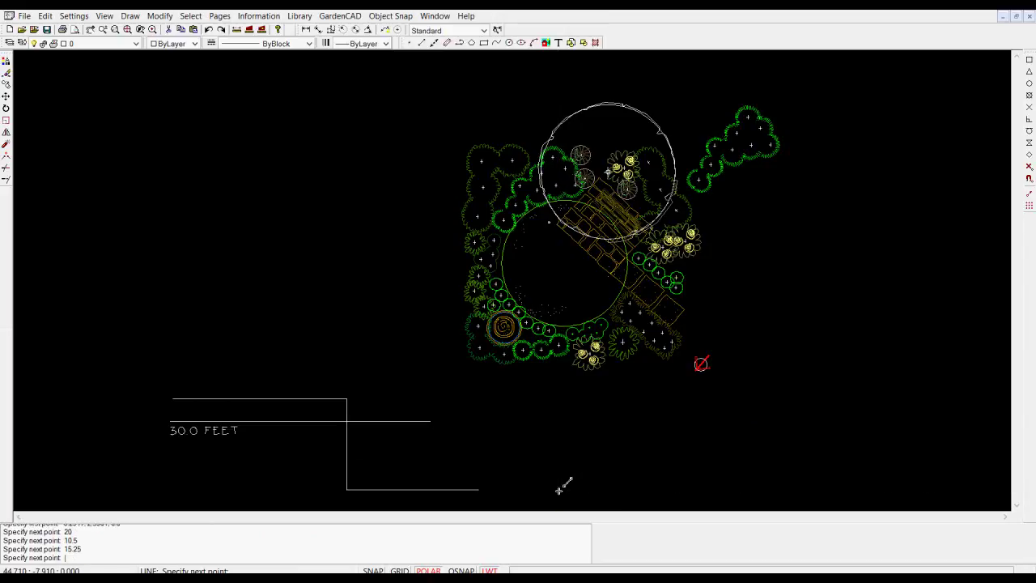
{"action": "mouse_move", "coordinate": [551, 450]}
{"action": "middle_mouse_down"}
{"action": "mouse_move", "coordinate": [526, 430]}
{"action": "mouse_move", "coordinate": [509, 359]}
{"action": "middle_mouse_up"}
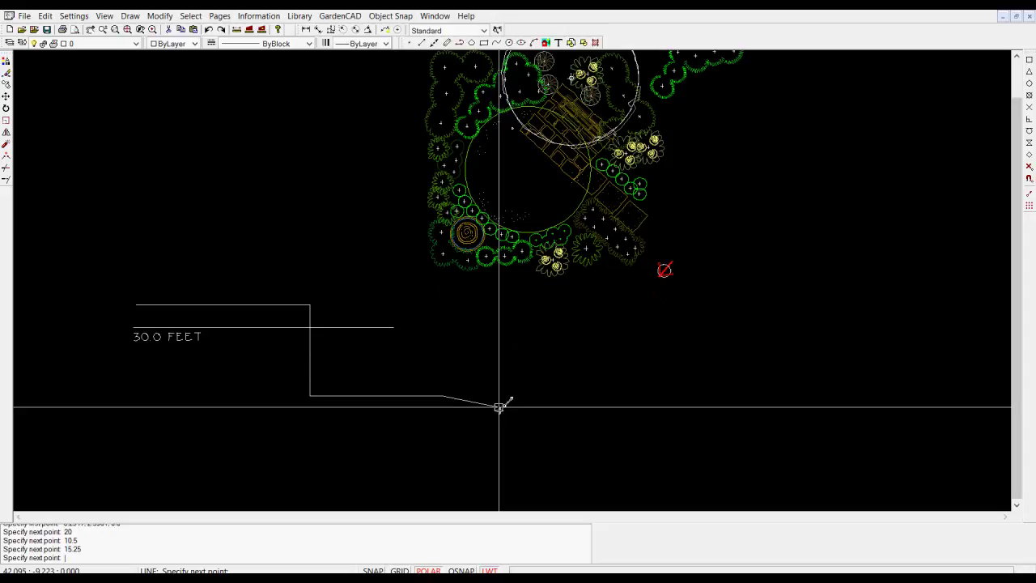
{"action": "left_click", "coordinate": [443, 422]}
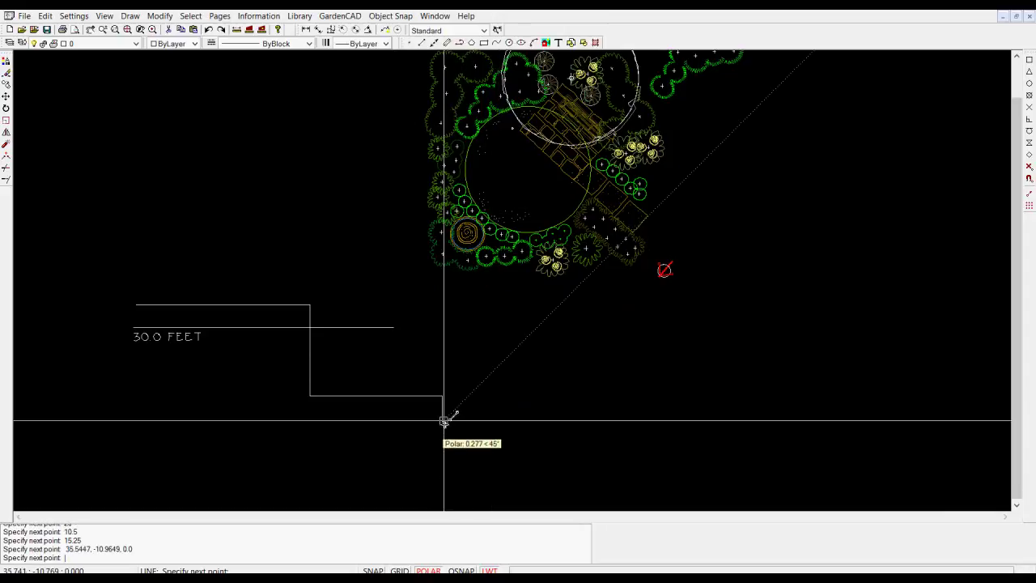
{"action": "right_click", "coordinate": [445, 421]}
{"action": "left_click", "coordinate": [475, 269]}
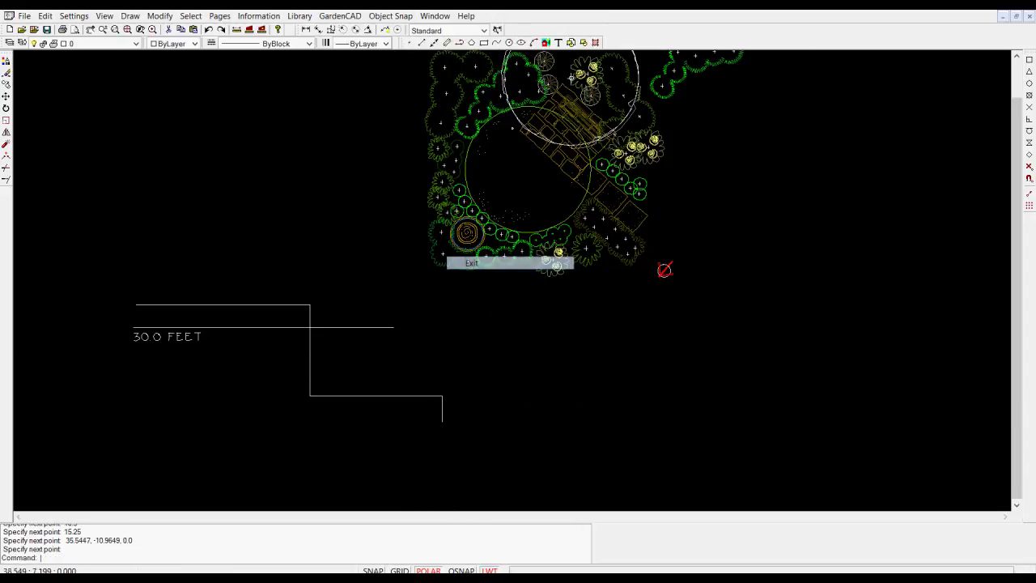
{"action": "scroll", "coordinate": [306, 240], "scroll_direction": "down", "scroll_amount": 1}
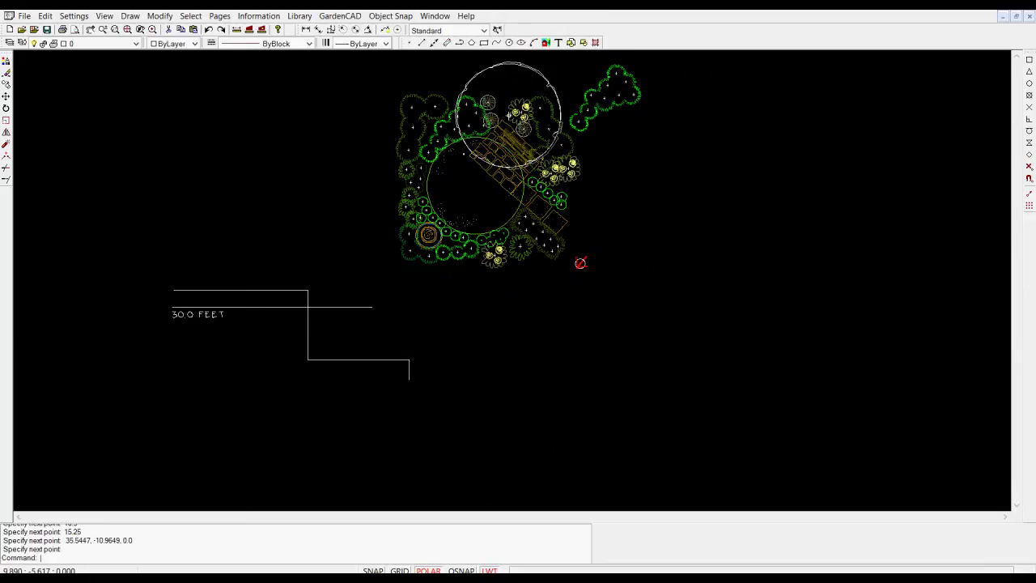
Erase the 30.0 FEET scale label and its line with a crossing window.
{"action": "left_click", "coordinate": [240, 349]}
{"action": "left_click", "coordinate": [169, 302]}
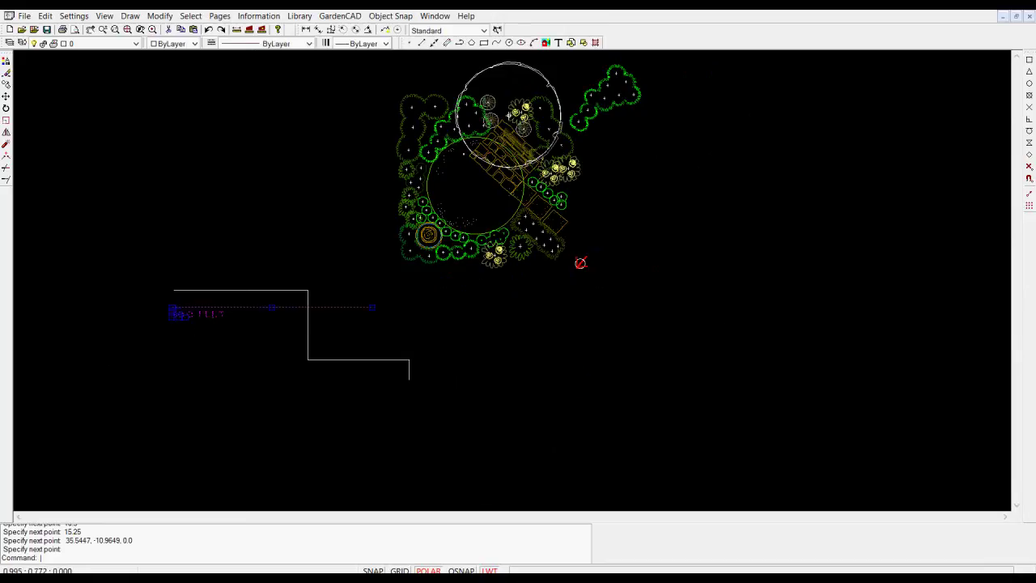
{"action": "right_click", "coordinate": [223, 362]}
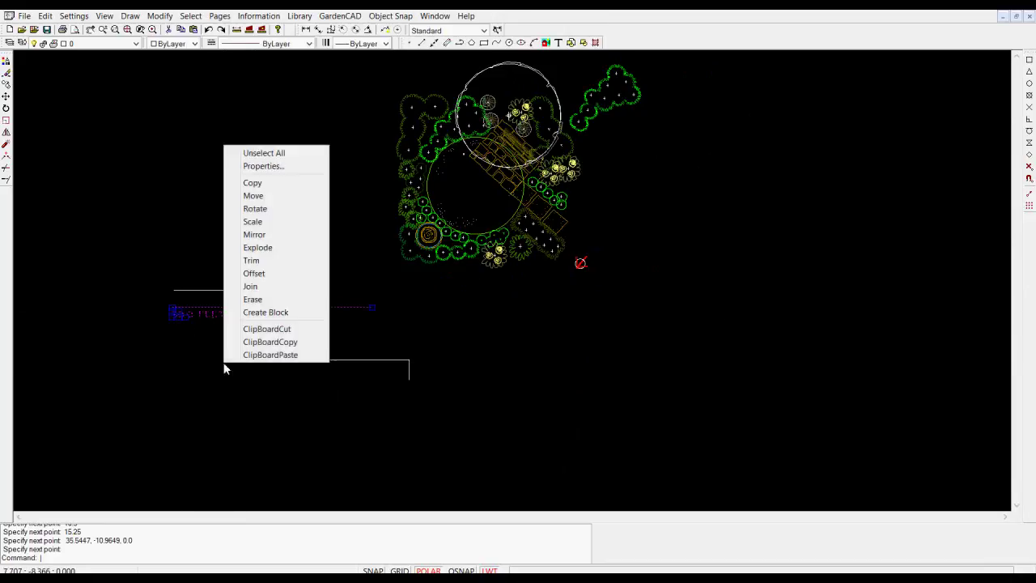
{"action": "left_click", "coordinate": [251, 298]}
{"action": "middle_click_drag", "start_coordinate": [344, 315], "coordinate": [412, 369]}
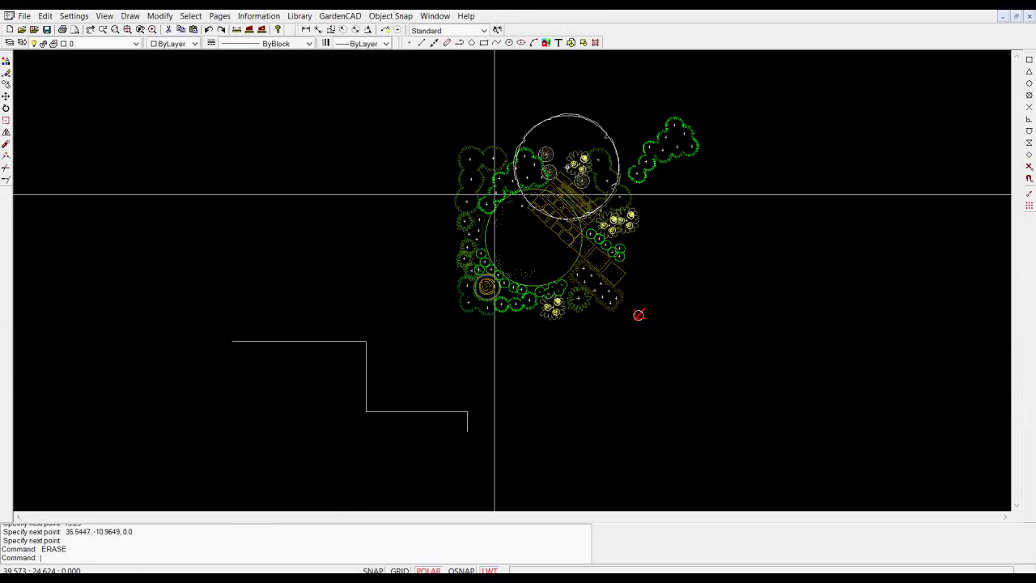
With endpoint snap on, draw a short vertical line down from the boundary's left end.
{"action": "left_click", "coordinate": [128, 18]}
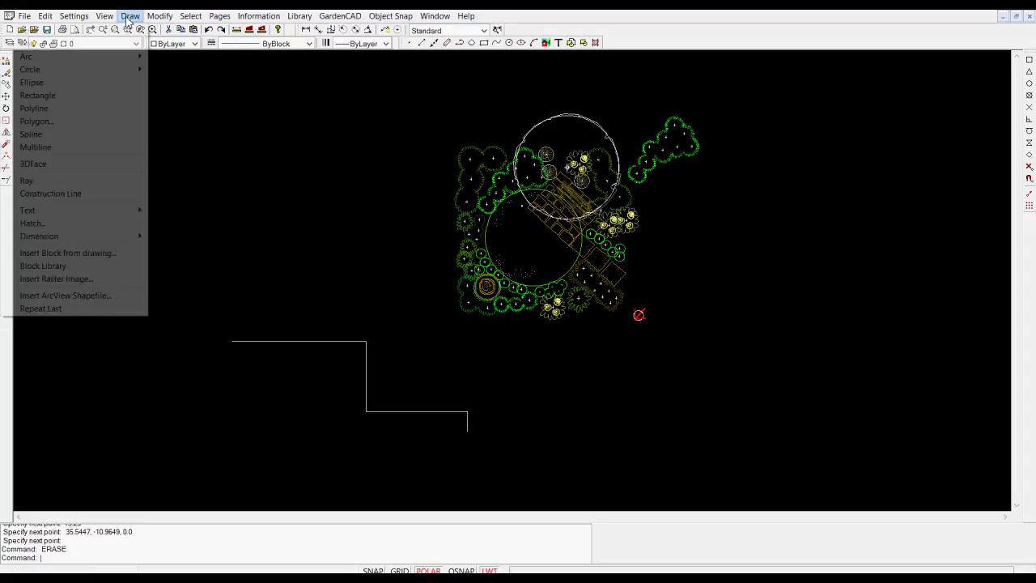
{"action": "left_click", "coordinate": [32, 44]}
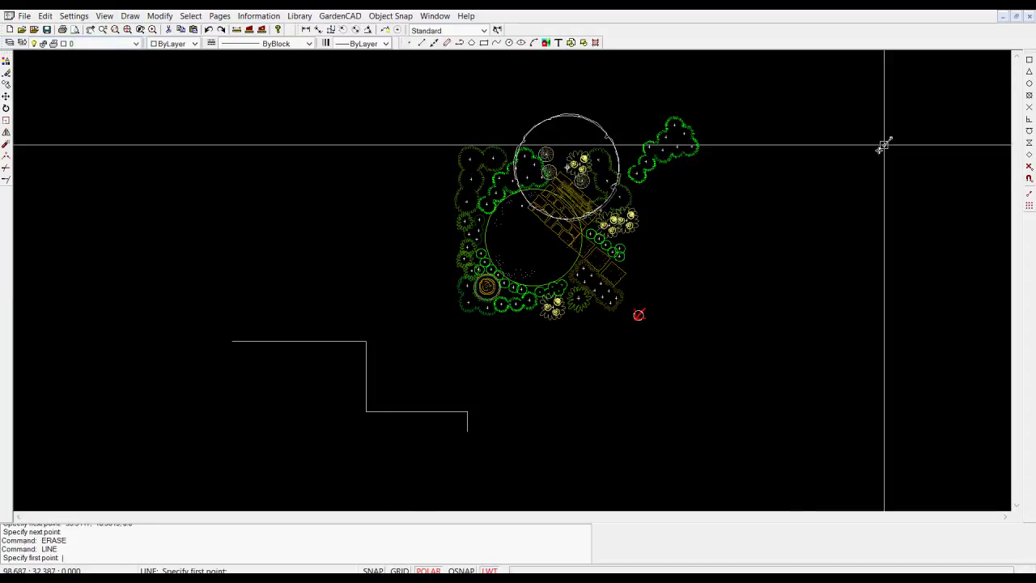
{"action": "left_click", "coordinate": [1030, 62]}
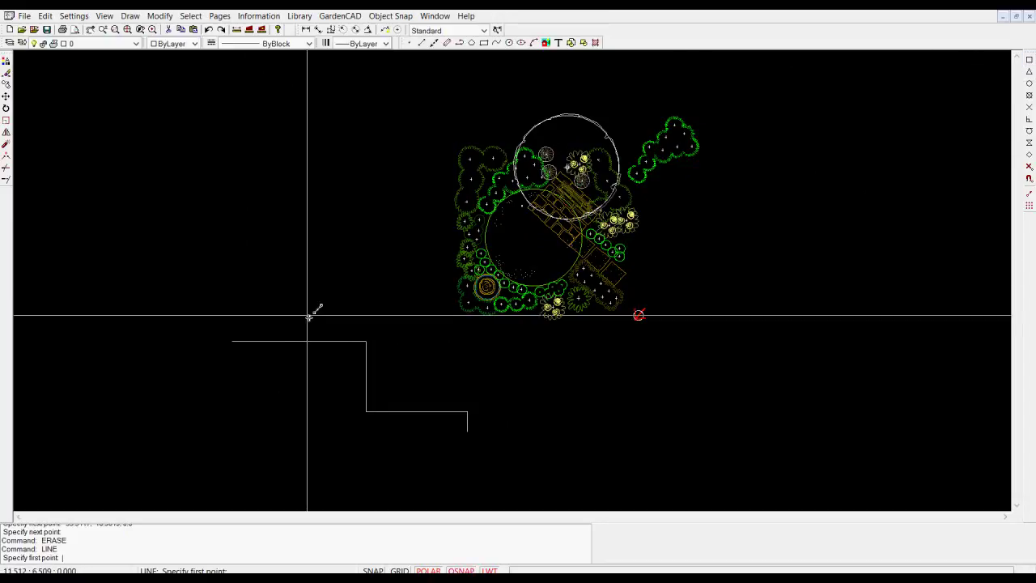
{"action": "left_click", "coordinate": [232, 341]}
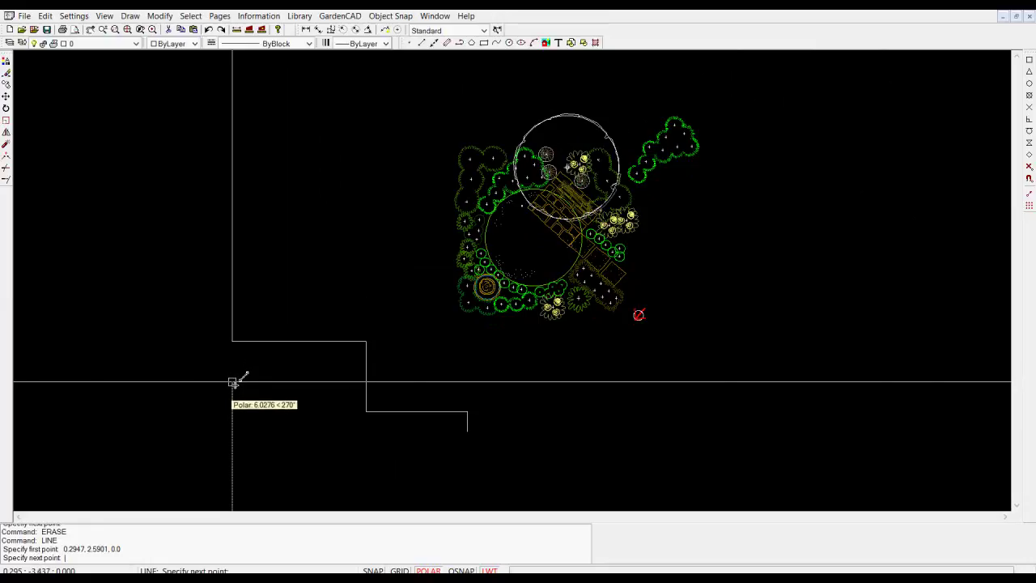
{"action": "left_click", "coordinate": [233, 385]}
{"action": "right_click", "coordinate": [236, 386]}
{"action": "left_click", "coordinate": [254, 394]}
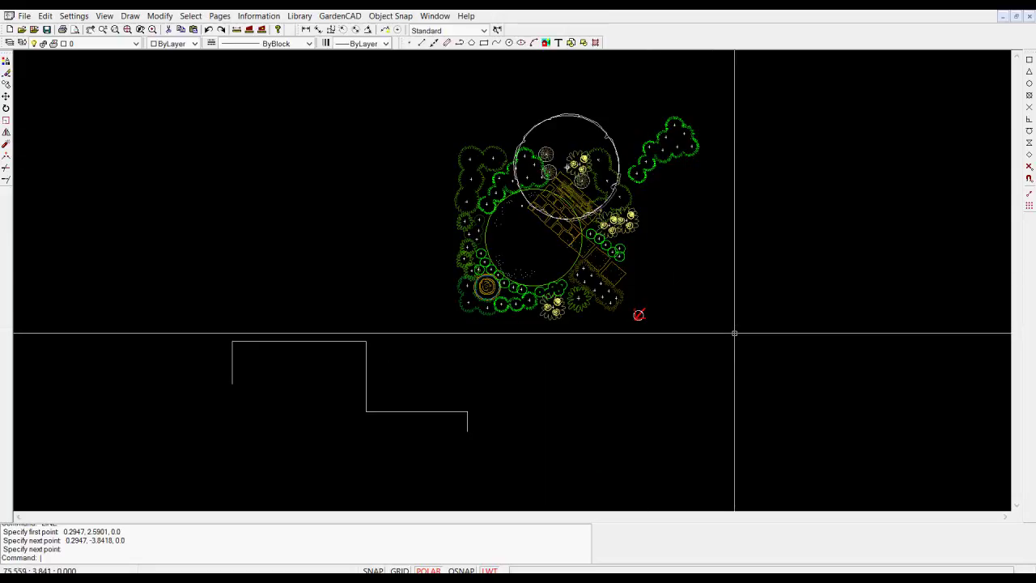
Move the garden design by its centre to sit directly above the house footprint.
{"action": "left_click", "coordinate": [639, 314]}
{"action": "right_click", "coordinate": [405, 136]}
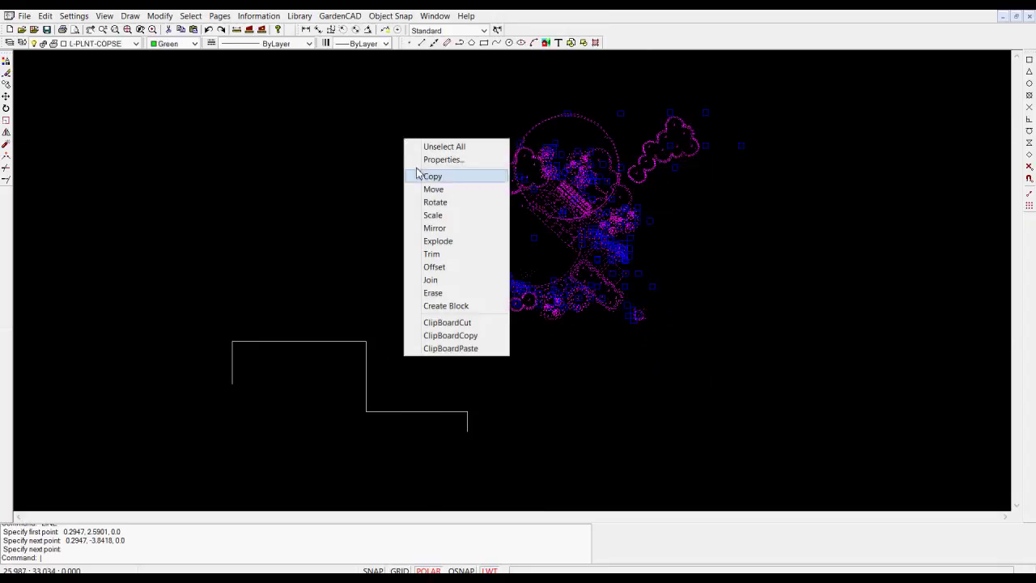
{"action": "left_click", "coordinate": [433, 189]}
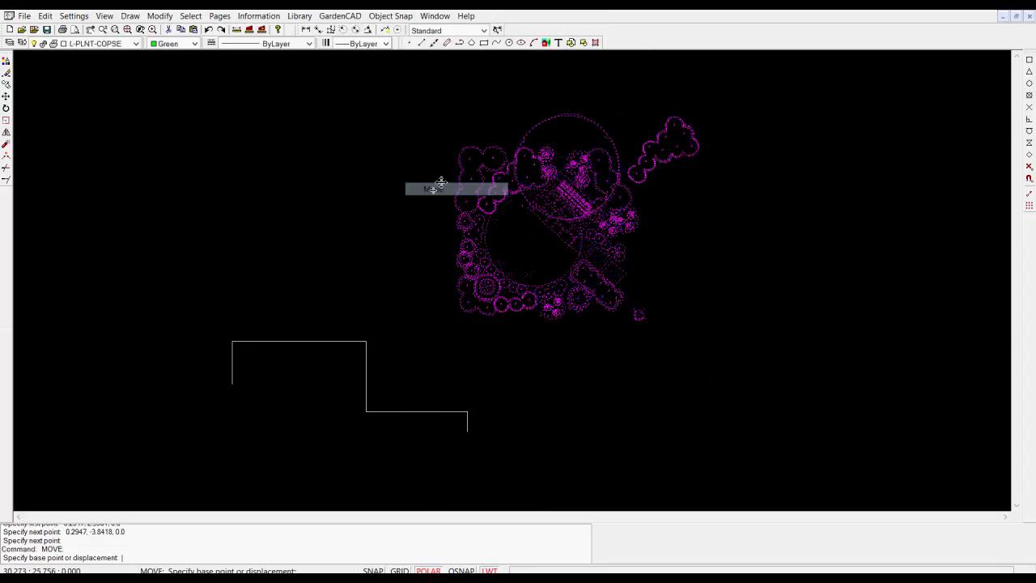
{"action": "left_click", "coordinate": [540, 233]}
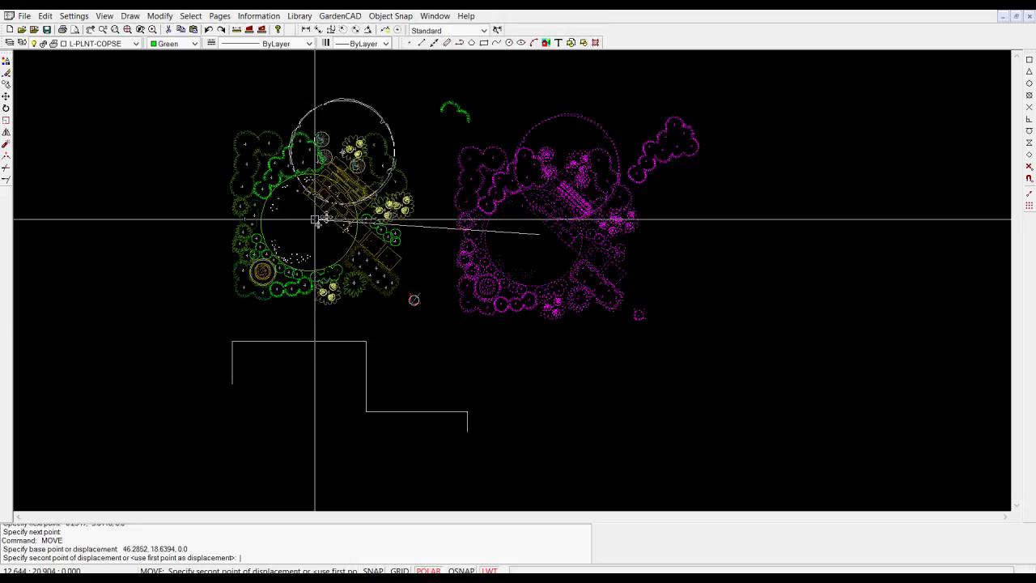
{"action": "left_click", "coordinate": [328, 223]}
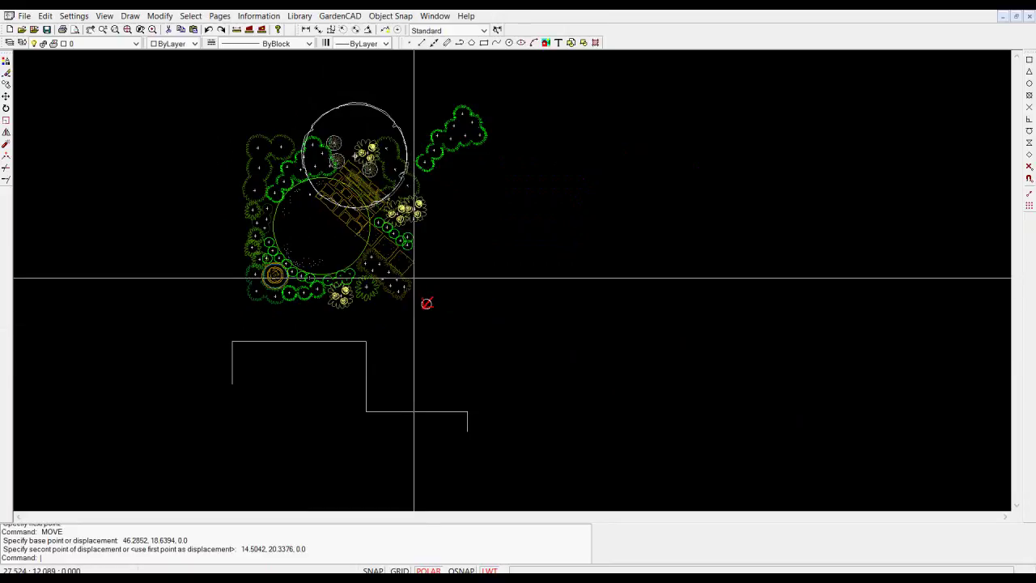
{"action": "scroll", "coordinate": [352, 228], "scroll_direction": "up", "scroll_amount": 2}
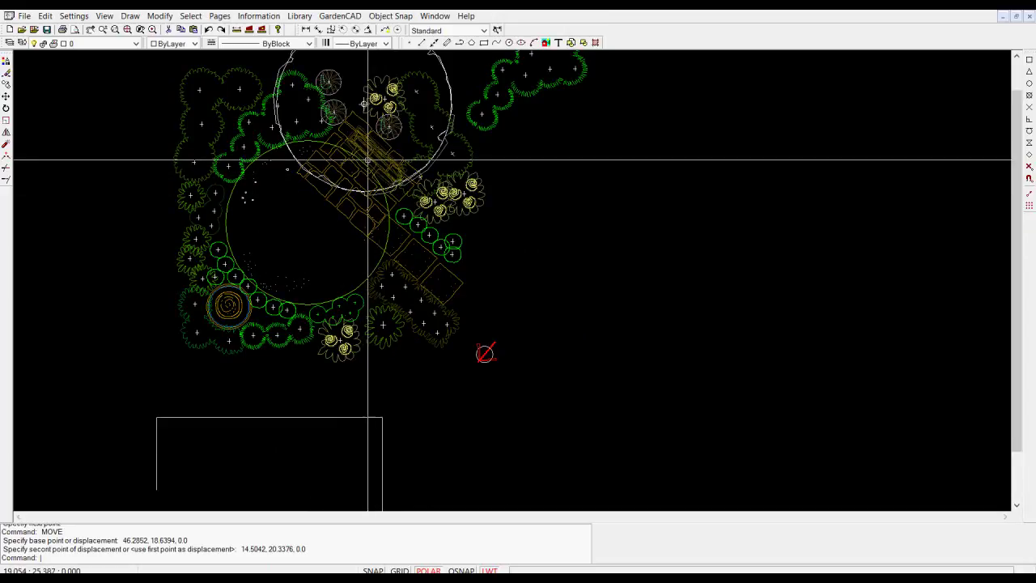
{"action": "scroll", "coordinate": [365, 271], "scroll_direction": "down", "scroll_amount": 3}
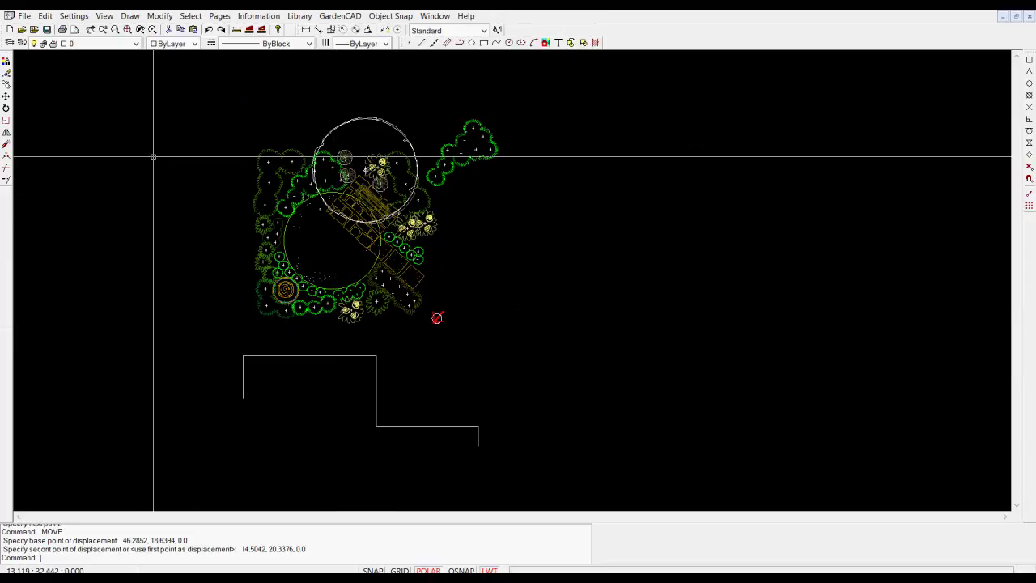
Set the printer to CutePDF Writer with ARCH C paper in portrait.
{"action": "left_click", "coordinate": [24, 15]}
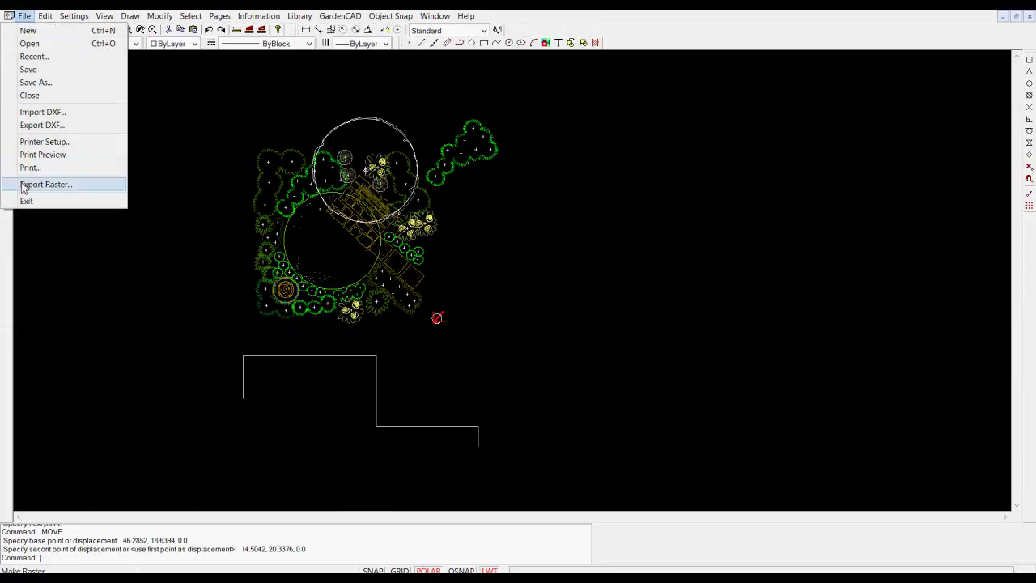
{"action": "left_click", "coordinate": [46, 142]}
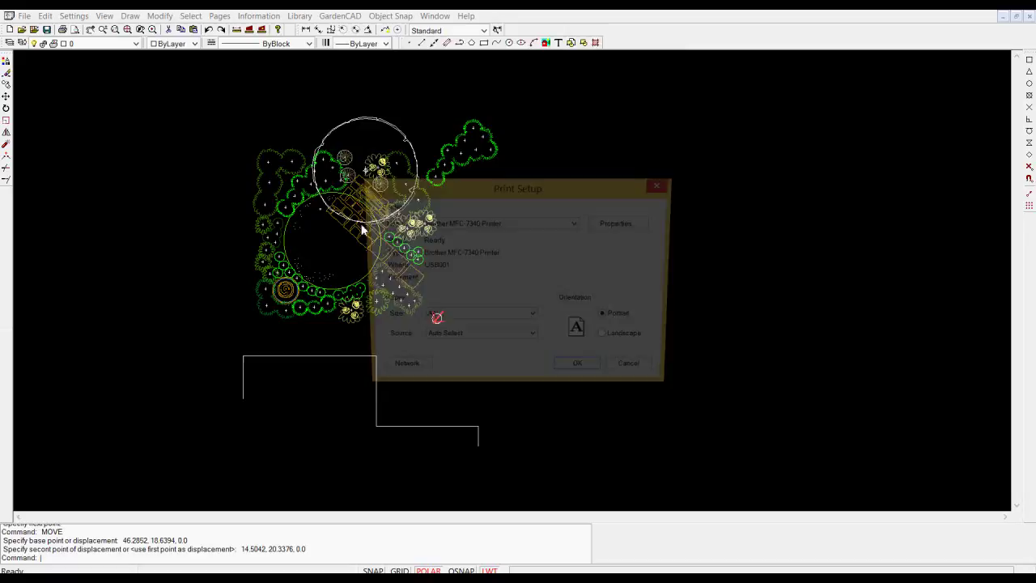
{"action": "left_click", "coordinate": [577, 226]}
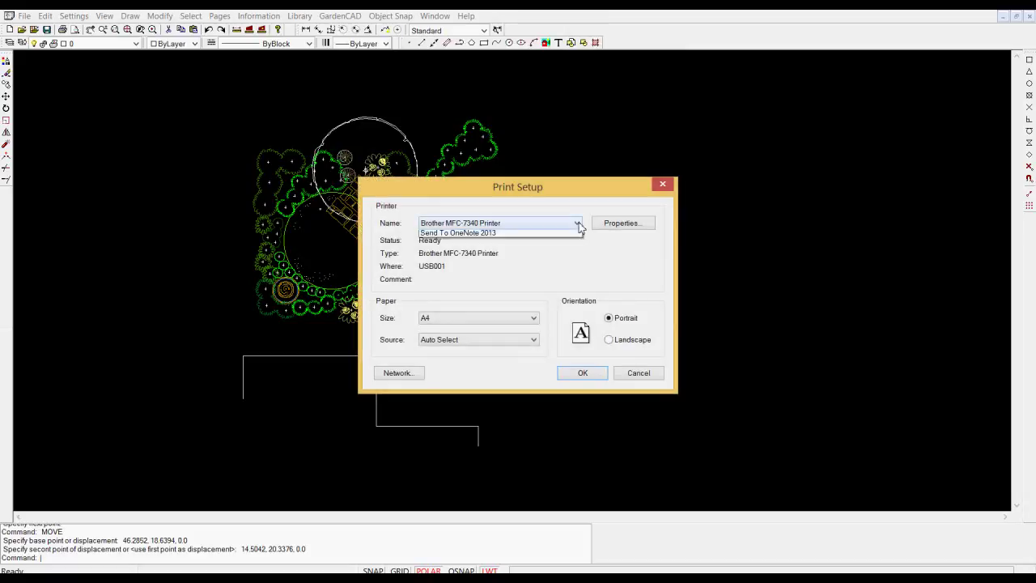
{"action": "left_click", "coordinate": [469, 243]}
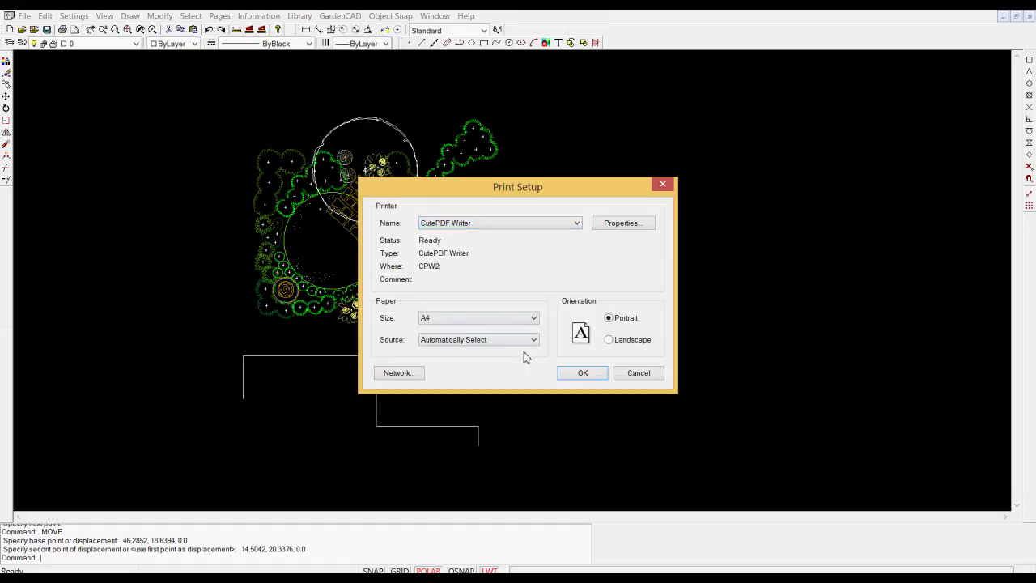
{"action": "left_click", "coordinate": [533, 320]}
{"action": "left_click_drag", "start_coordinate": [531, 266], "coordinate": [531, 188]}
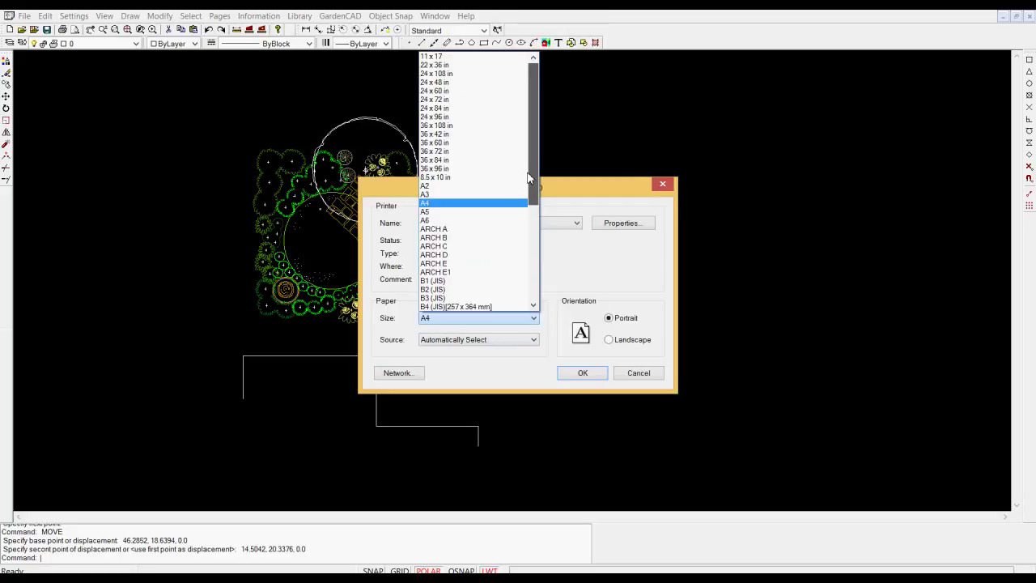
{"action": "left_click", "coordinate": [434, 246]}
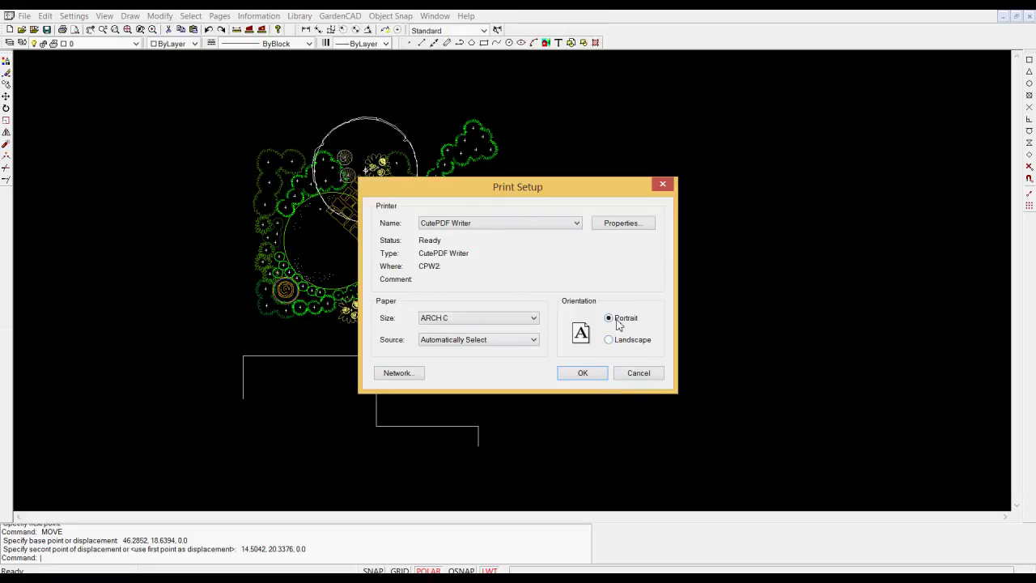
{"action": "left_click", "coordinate": [582, 373]}
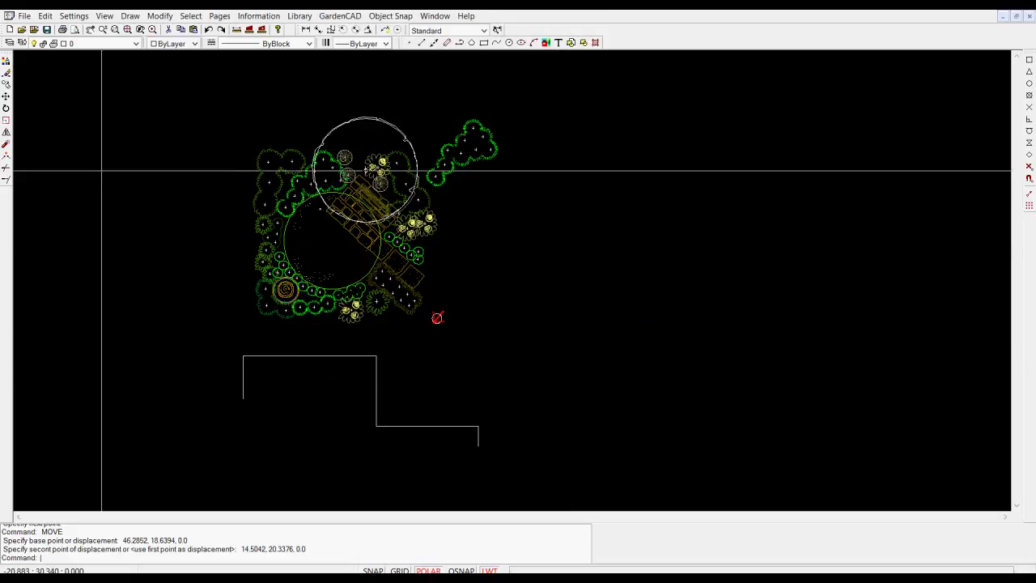
{"action": "left_click", "coordinate": [25, 16]}
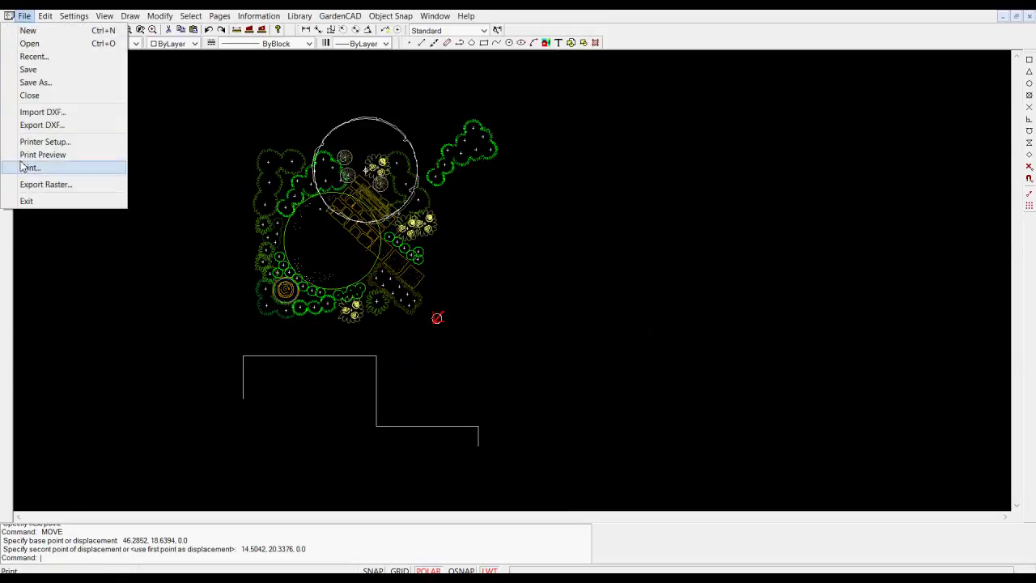
{"action": "left_click", "coordinate": [44, 155]}
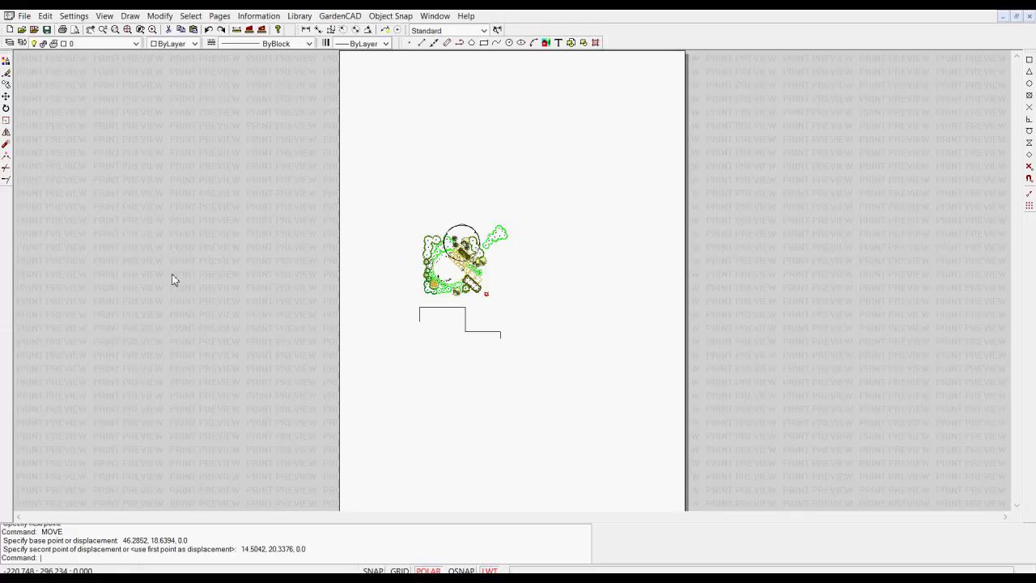
{"action": "scroll", "coordinate": [473, 310], "scroll_direction": "up", "scroll_amount": 5}
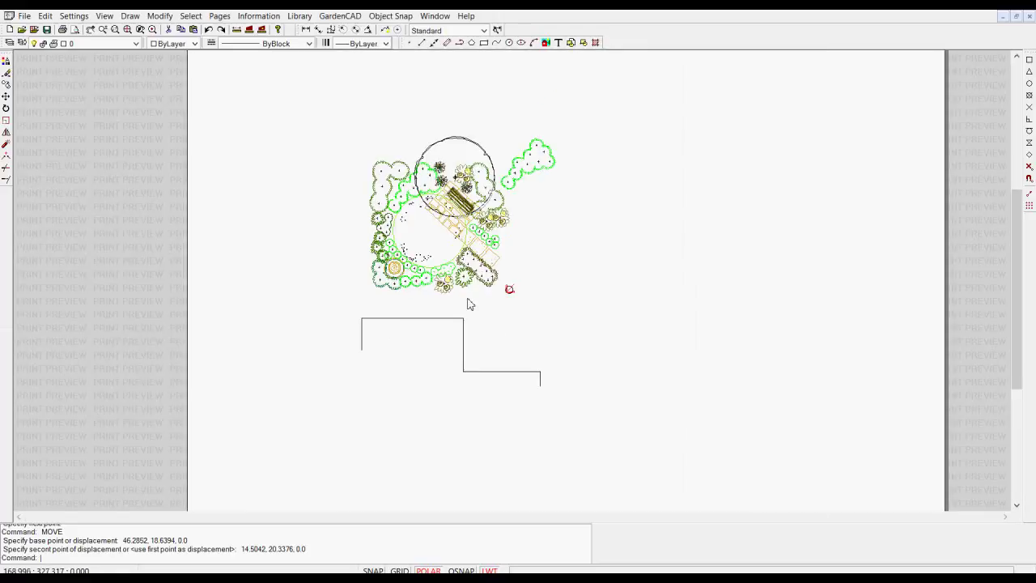
{"action": "scroll", "coordinate": [453, 285], "scroll_direction": "down", "scroll_amount": 3}
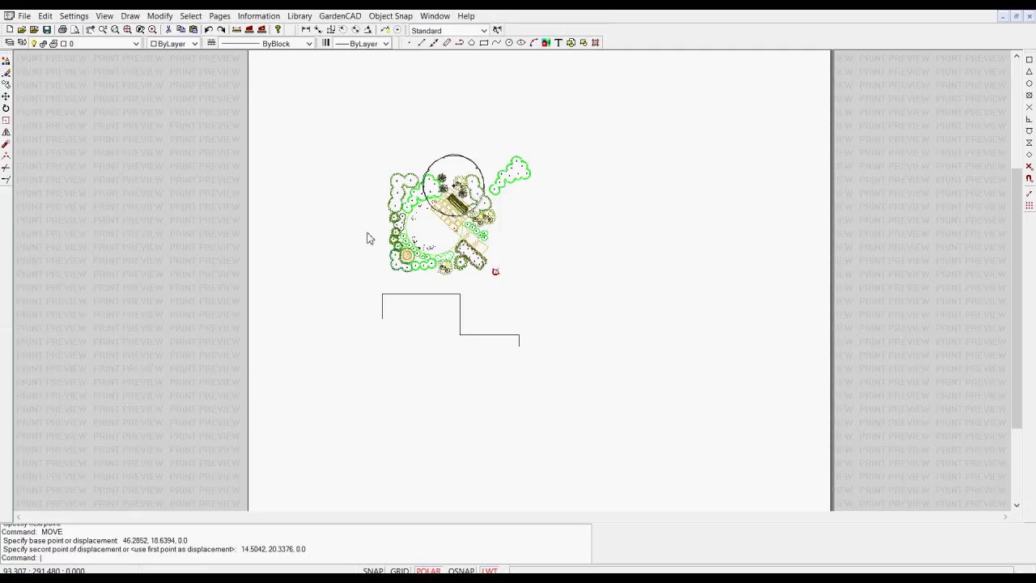
{"action": "key", "text": "Escape"}
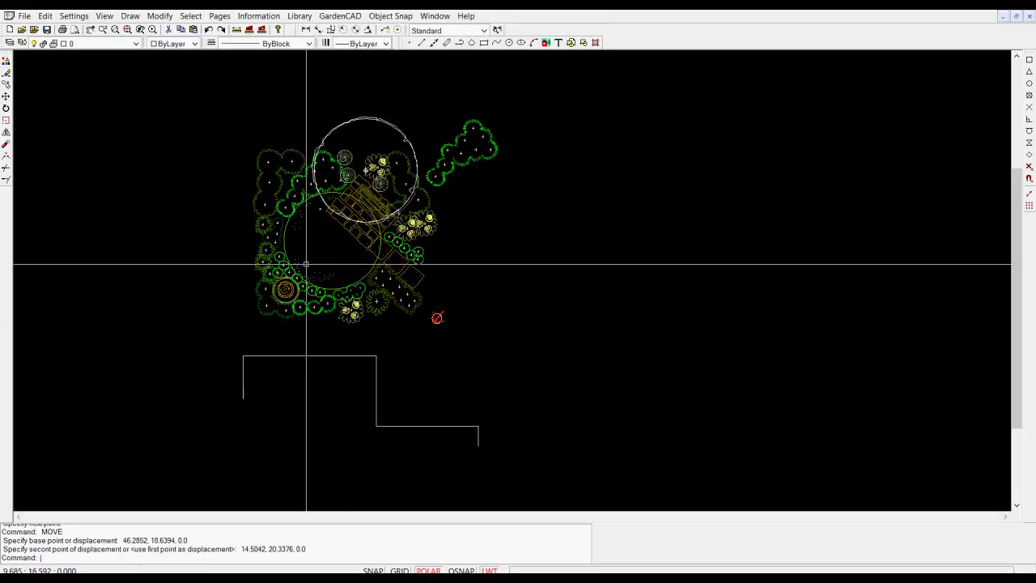
{"action": "left_click", "coordinate": [25, 15]}
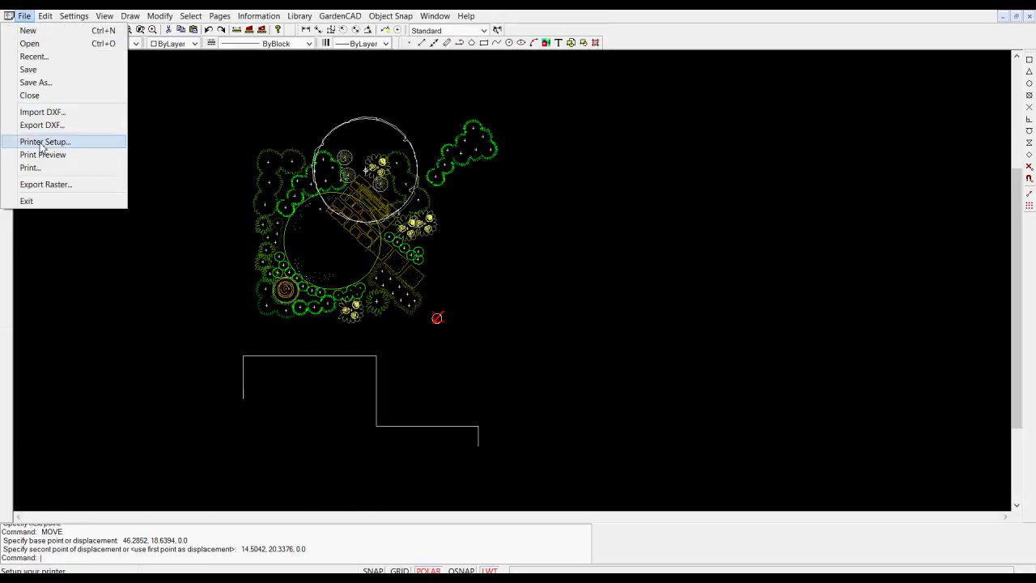
{"action": "left_click", "coordinate": [42, 168]}
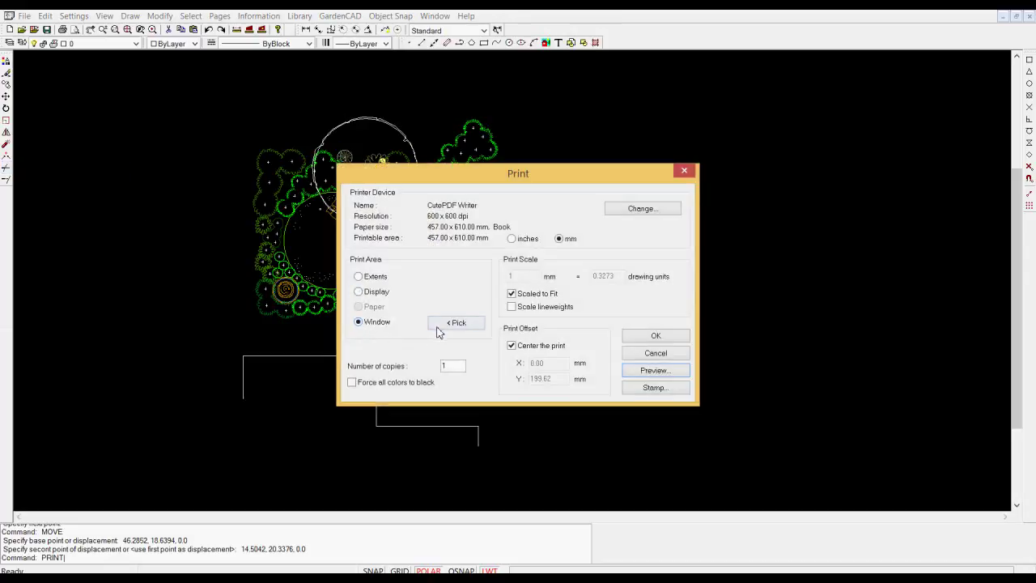
{"action": "left_click", "coordinate": [455, 324]}
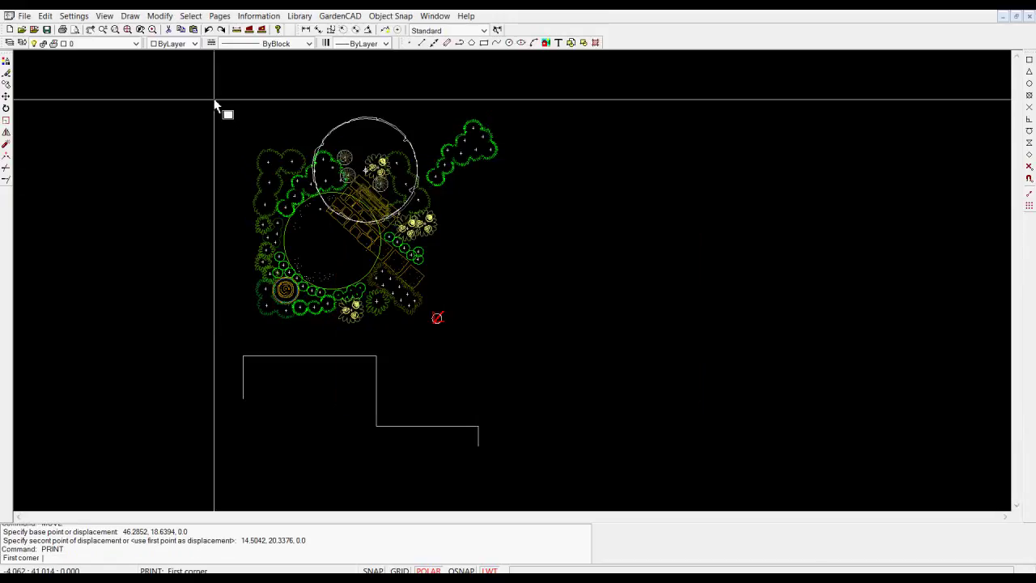
{"action": "left_click", "coordinate": [215, 104]}
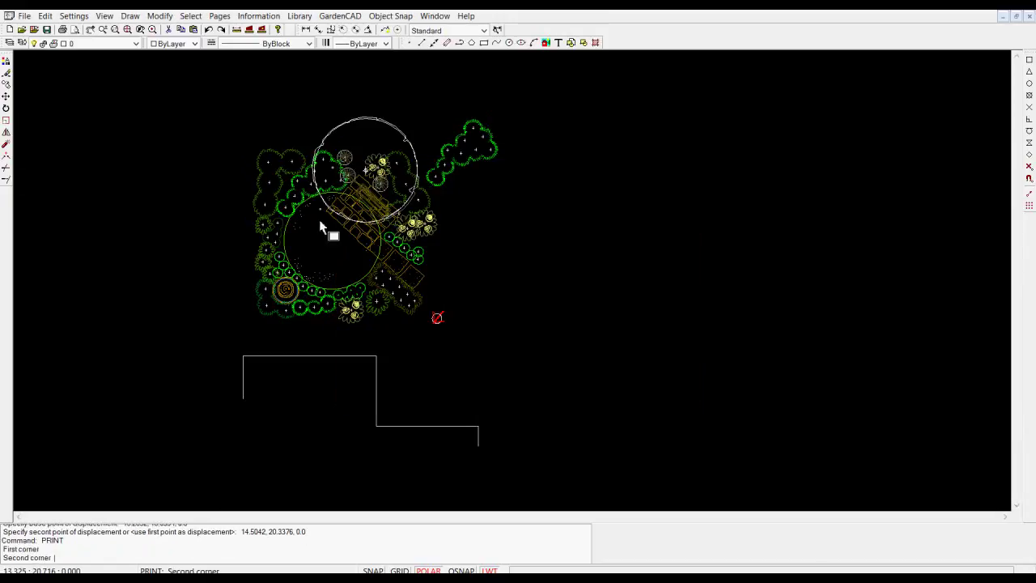
{"action": "left_click", "coordinate": [508, 463]}
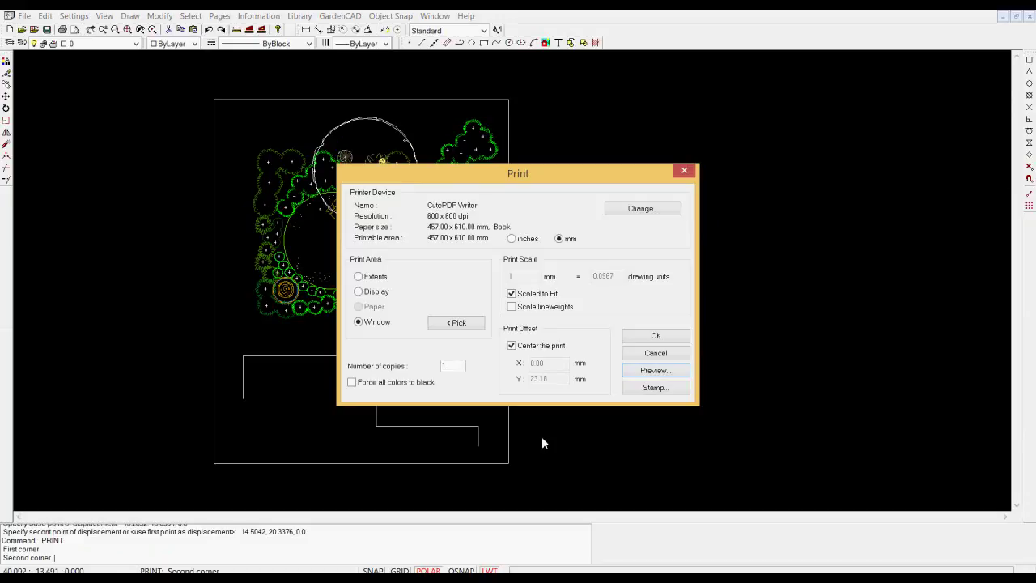
{"action": "left_click", "coordinate": [655, 373]}
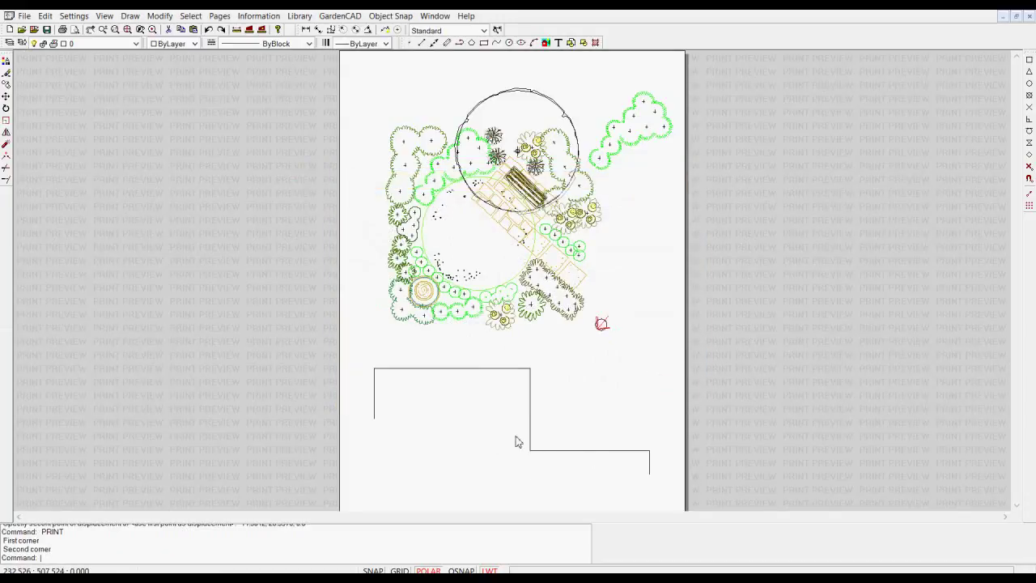
{"action": "scroll", "coordinate": [499, 270], "scroll_direction": "up", "scroll_amount": 2}
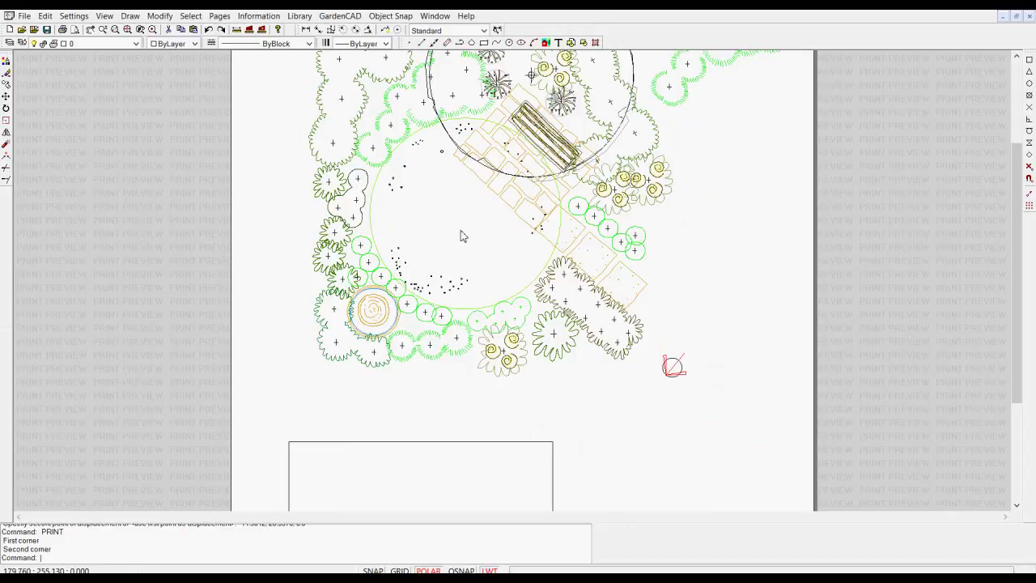
{"action": "key", "text": "Return"}
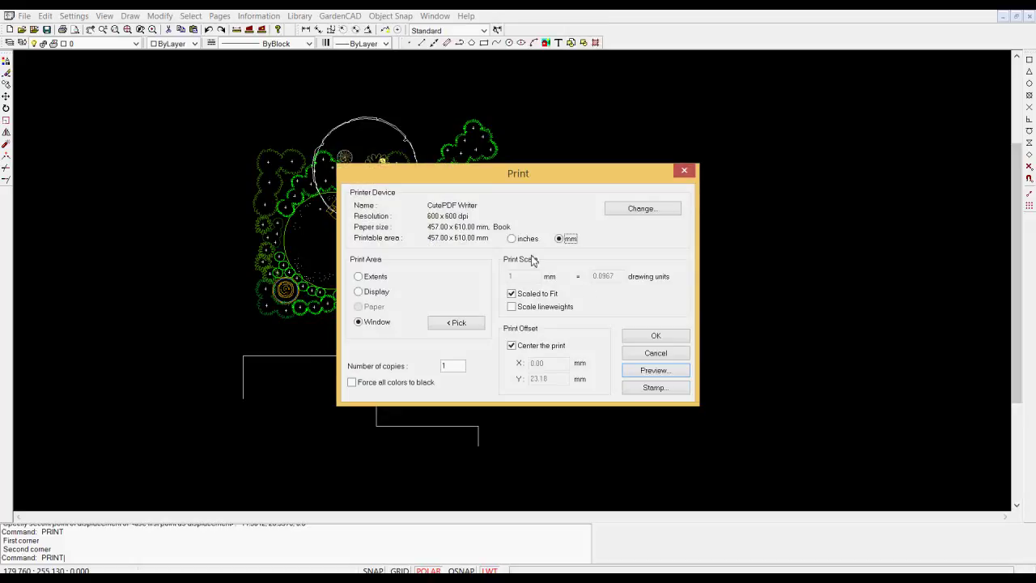
{"action": "left_click", "coordinate": [661, 357]}
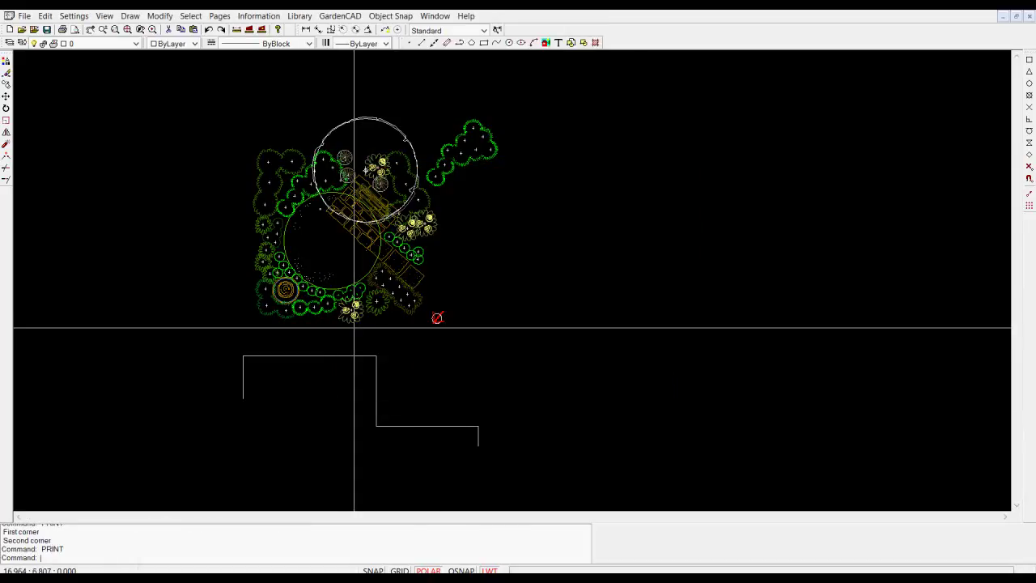
Draw boundary lines up the left, across the top and down the right of the site.
{"action": "left_click", "coordinate": [129, 16]}
{"action": "left_click", "coordinate": [84, 41]}
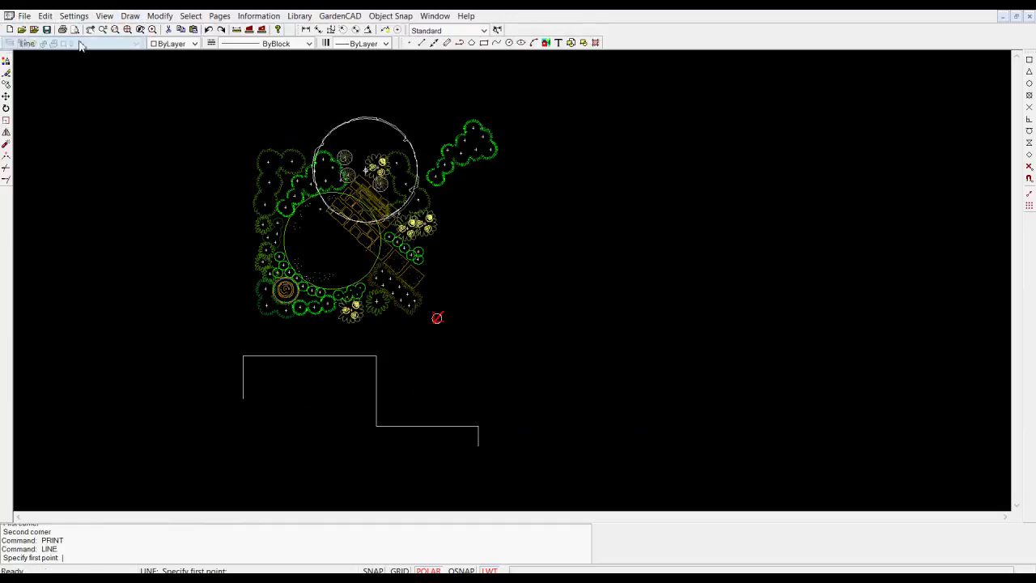
{"action": "left_click", "coordinate": [221, 379]}
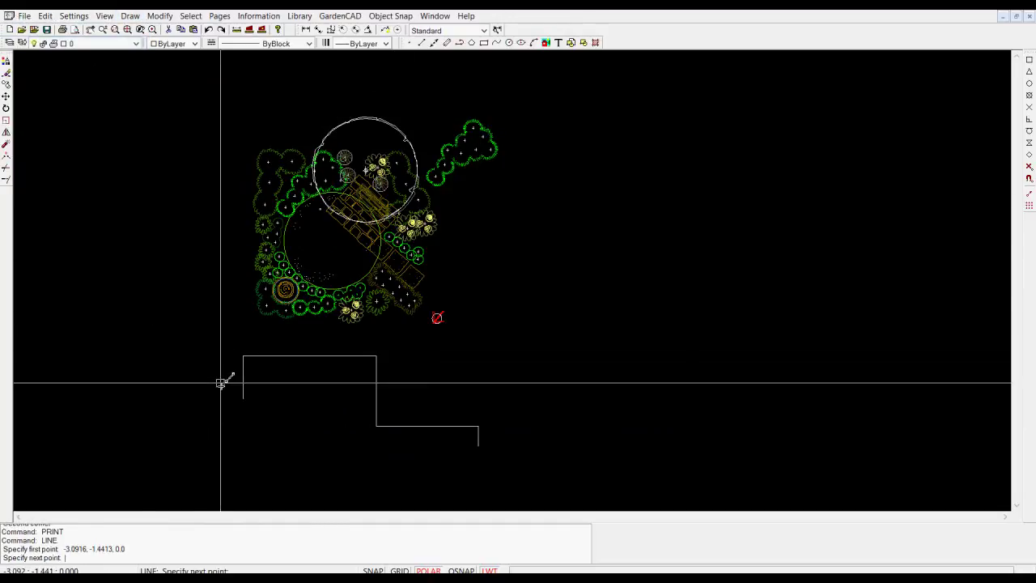
{"action": "left_click", "coordinate": [200, 103]}
{"action": "left_click", "coordinate": [560, 88]}
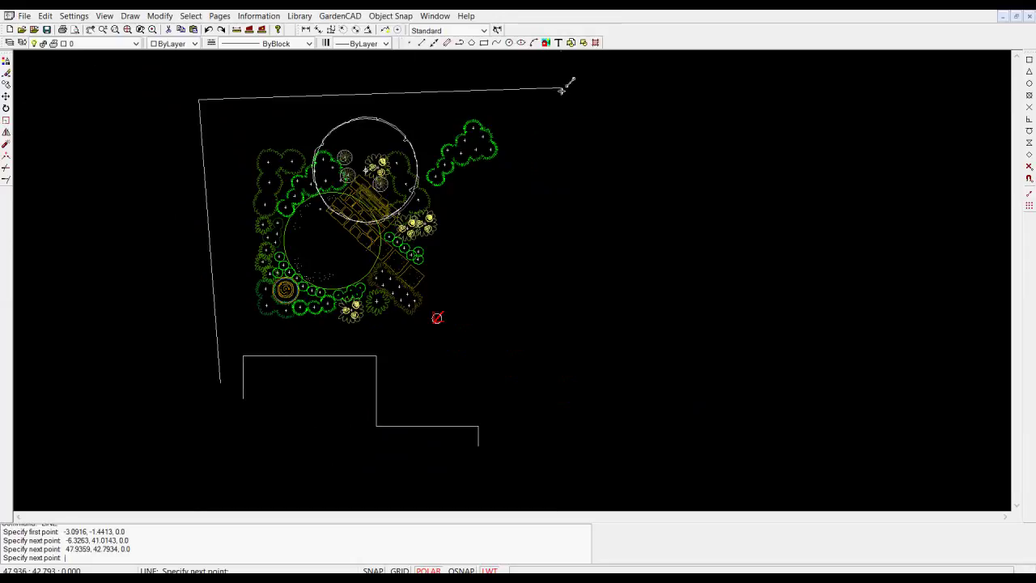
{"action": "left_click", "coordinate": [543, 439]}
{"action": "right_click", "coordinate": [542, 442]}
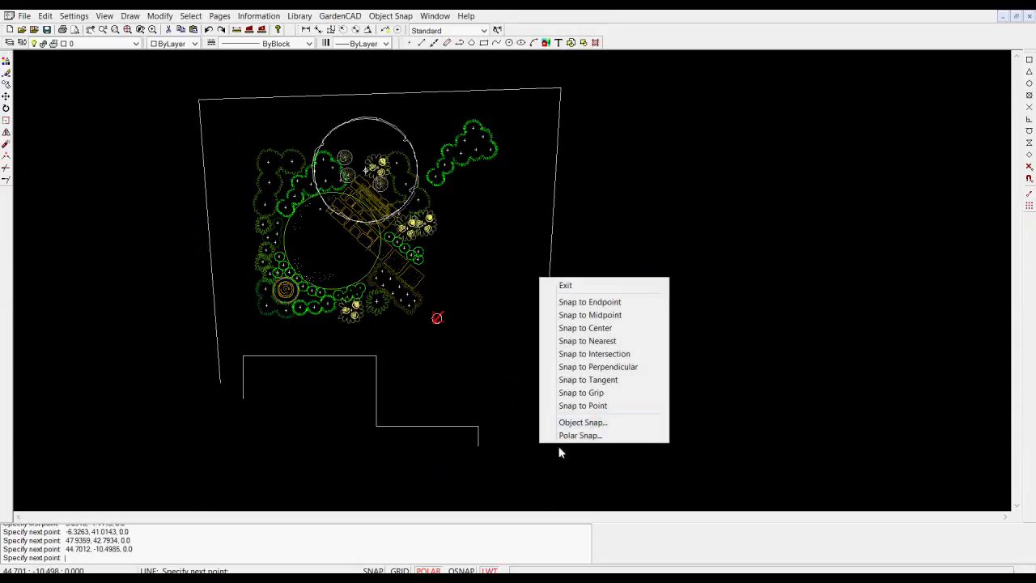
{"action": "left_click", "coordinate": [567, 285]}
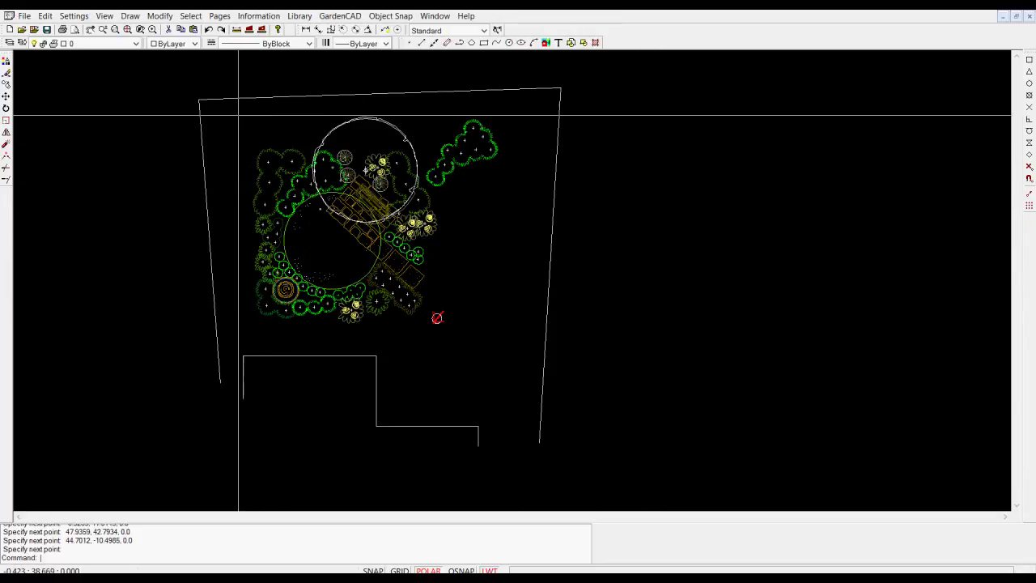
Insert TallTree10 from the Tall Trees library at the boundary's top-left corner.
{"action": "left_click", "coordinate": [299, 15]}
{"action": "mouse_move", "coordinate": [293, 34]}
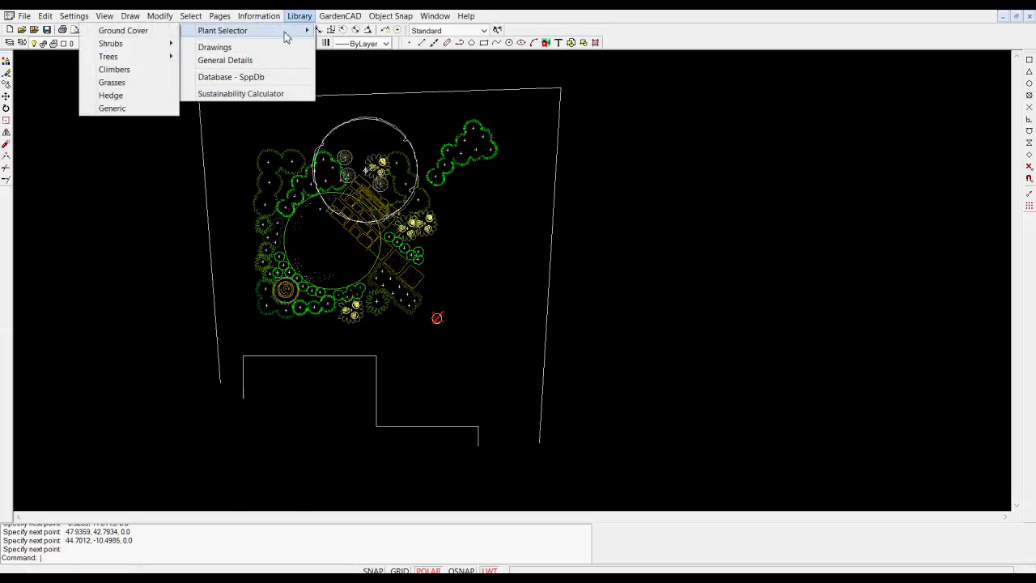
{"action": "mouse_move", "coordinate": [149, 61]}
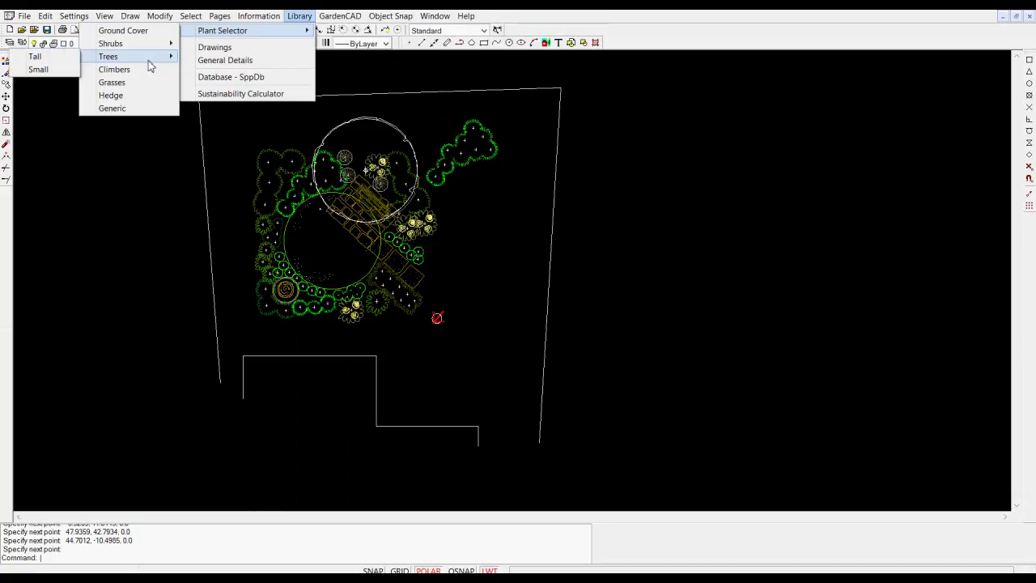
{"action": "left_click", "coordinate": [36, 59]}
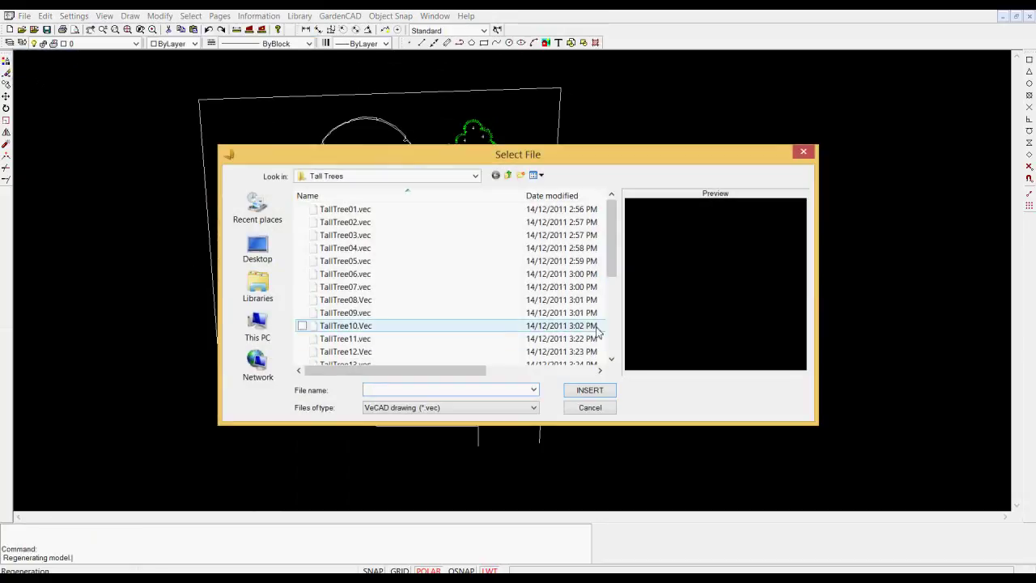
{"action": "left_click_drag", "start_coordinate": [614, 279], "coordinate": [617, 327]}
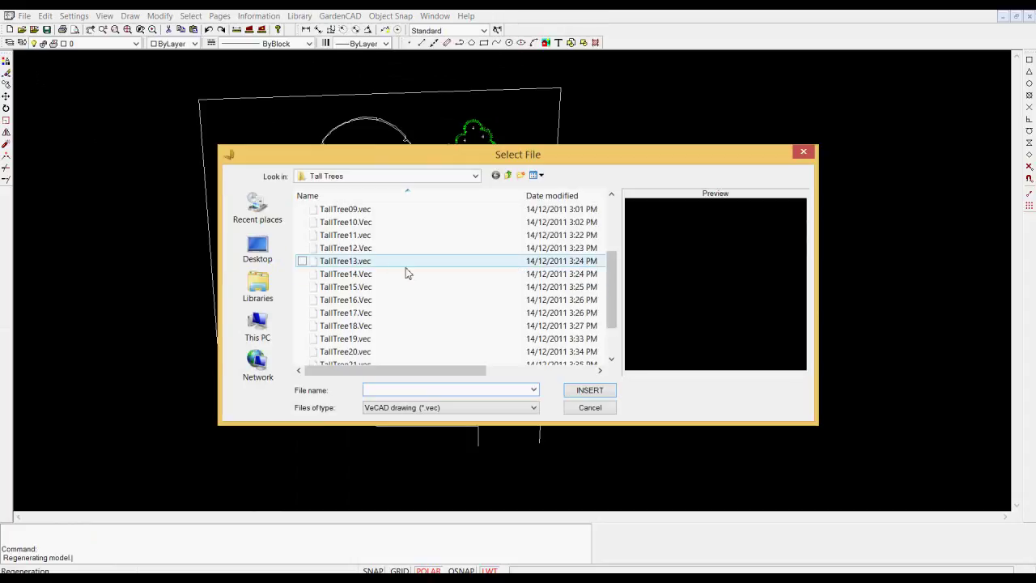
{"action": "left_click", "coordinate": [348, 247]}
{"action": "left_click", "coordinate": [349, 236]}
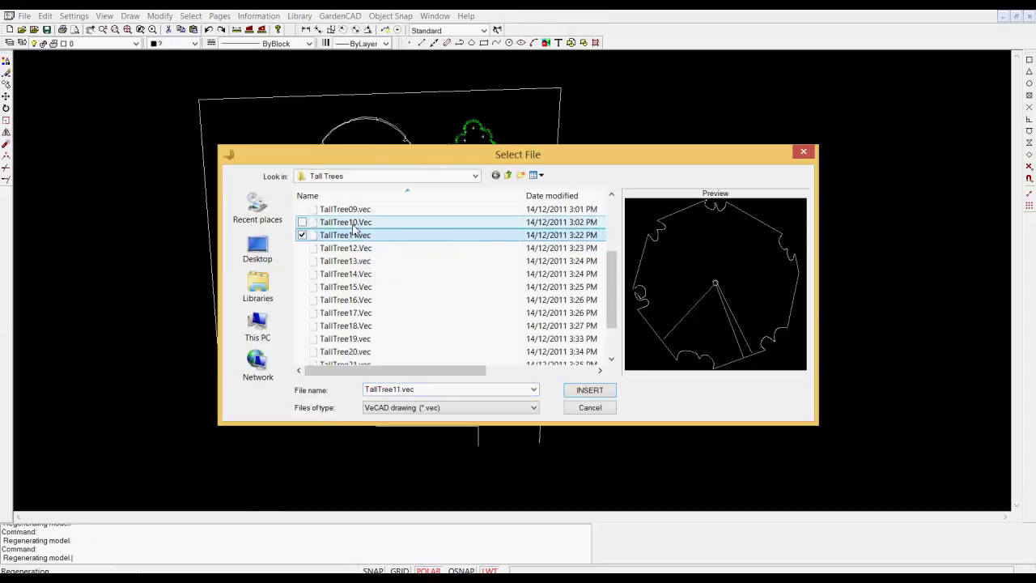
{"action": "left_click", "coordinate": [353, 224]}
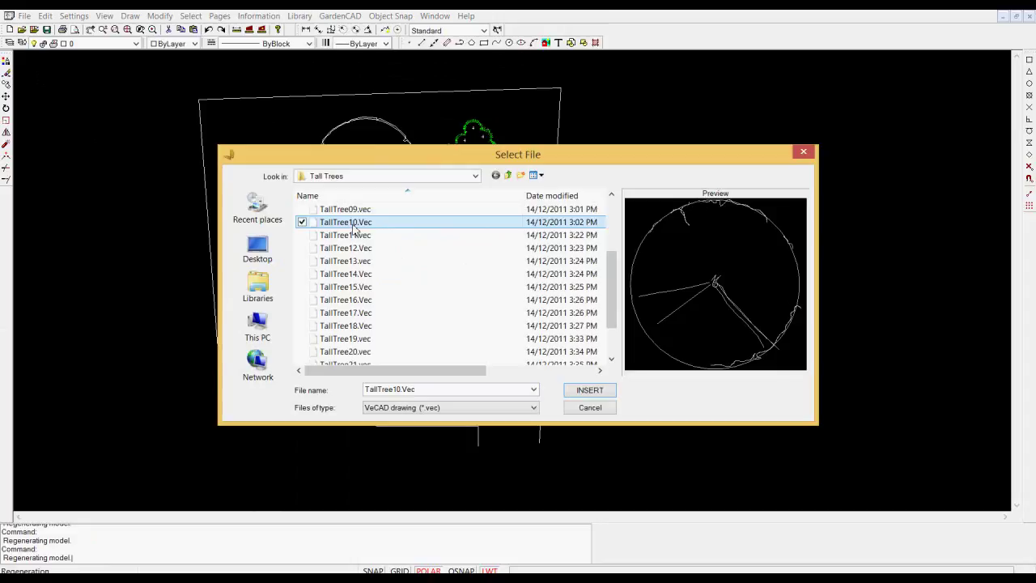
{"action": "left_click", "coordinate": [593, 392]}
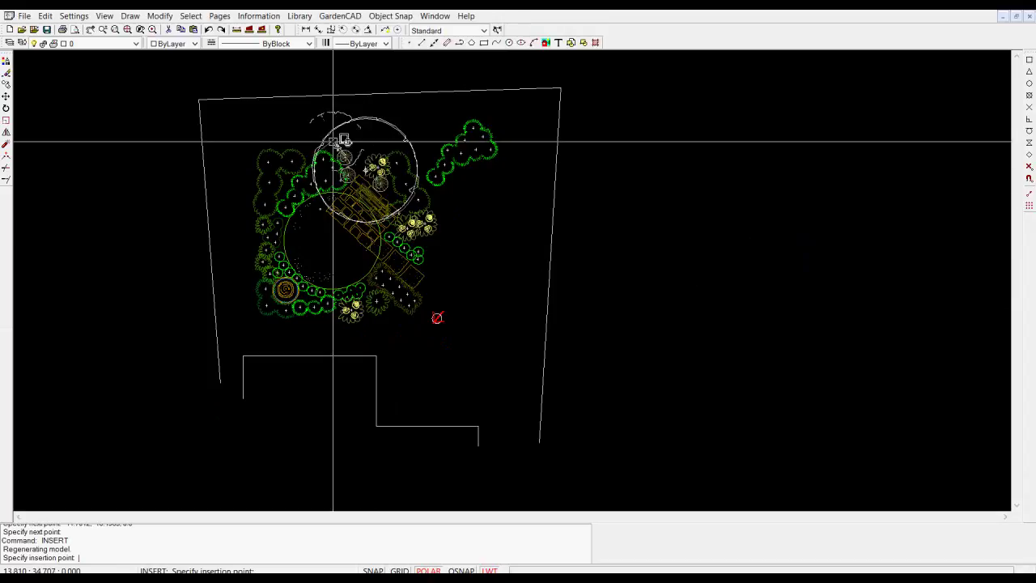
{"action": "left_click", "coordinate": [214, 110]}
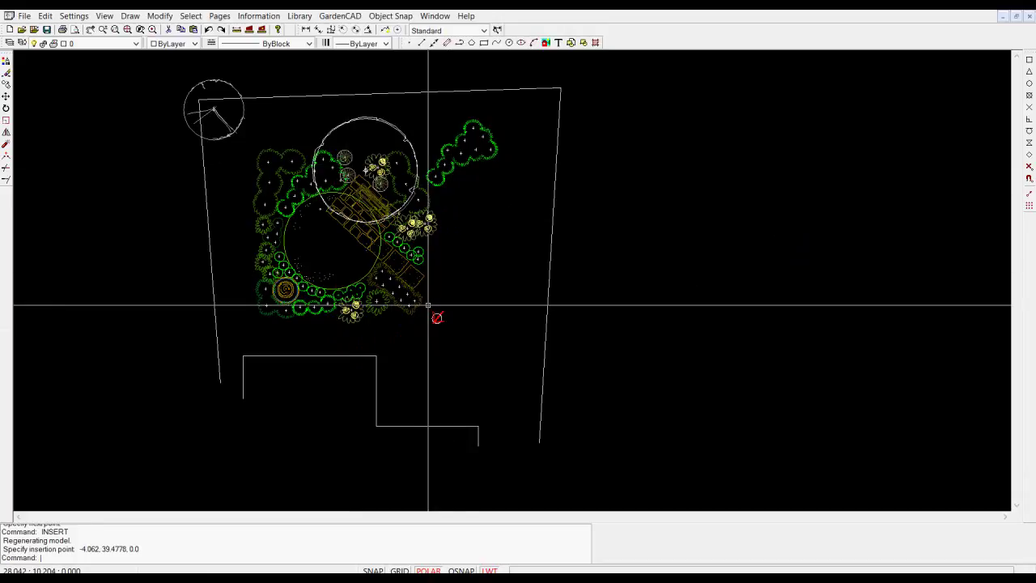
Measure the tall tree's size from its centre with Measure Distance.
{"action": "left_click", "coordinate": [237, 30]}
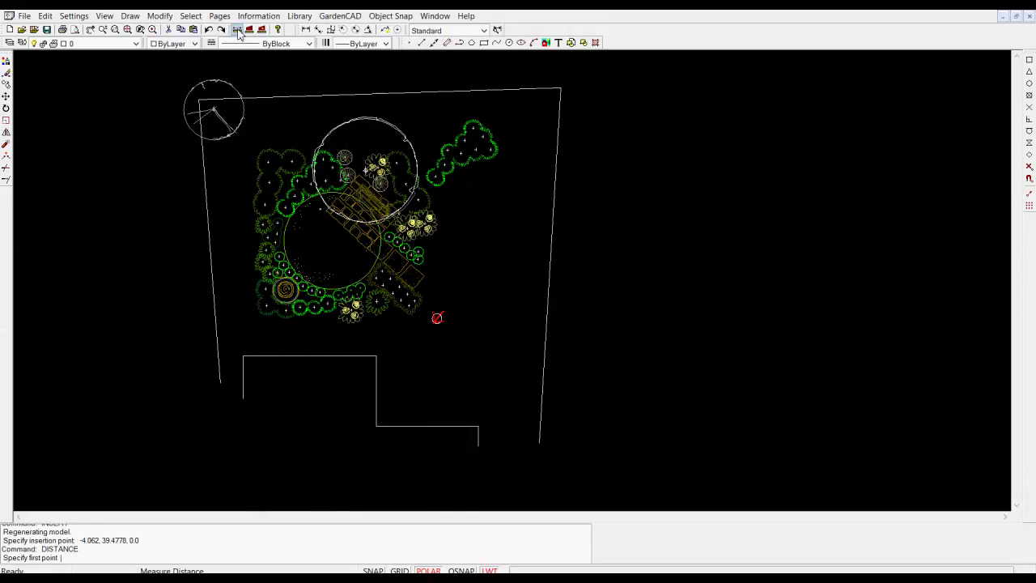
{"action": "left_click", "coordinate": [212, 110]}
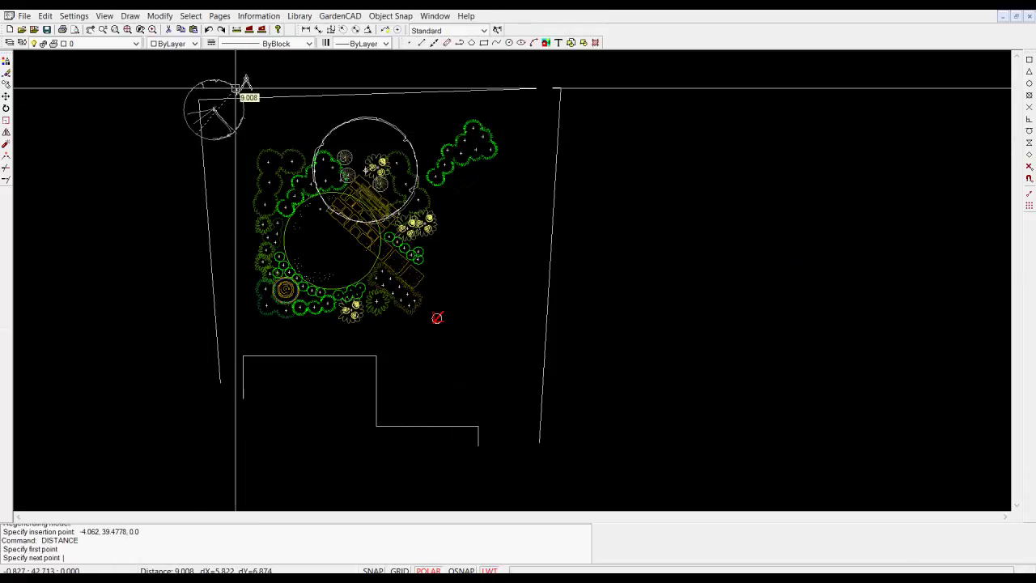
{"action": "left_click", "coordinate": [266, 151]}
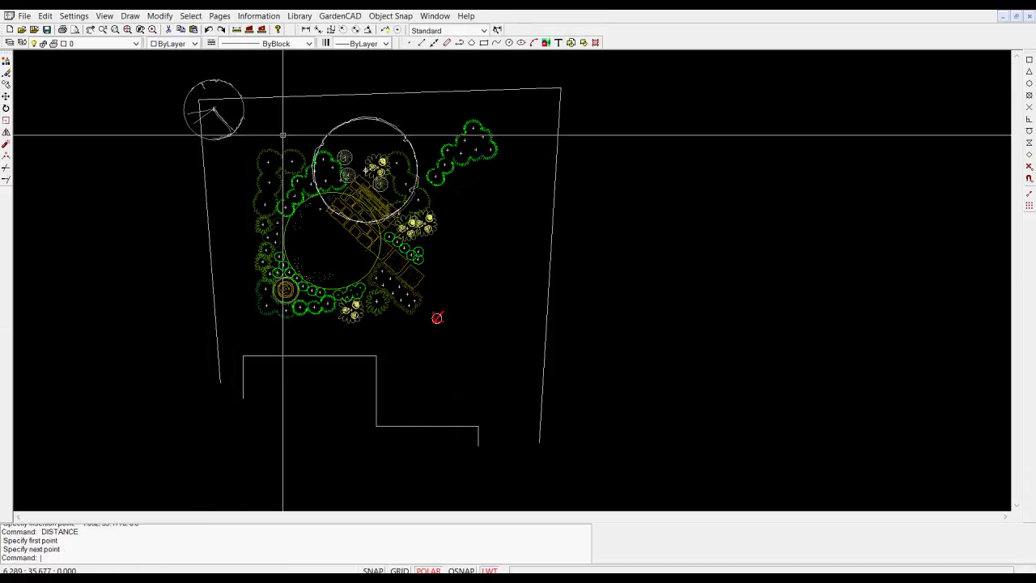
Scale the TallTree10 symbol by 1.554 about its centre.
{"action": "left_click", "coordinate": [236, 130]}
{"action": "right_click", "coordinate": [250, 132]}
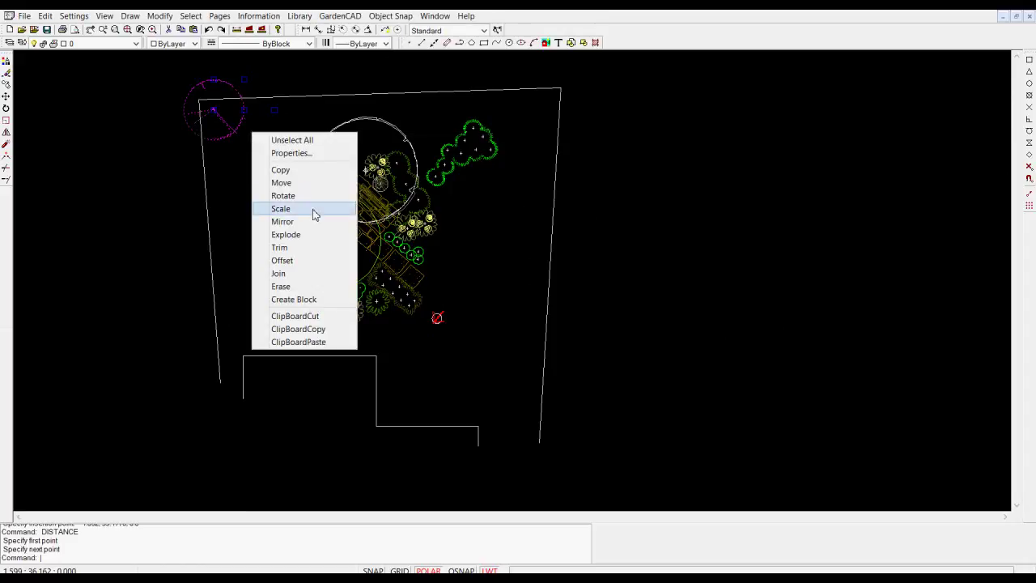
{"action": "left_click", "coordinate": [291, 208]}
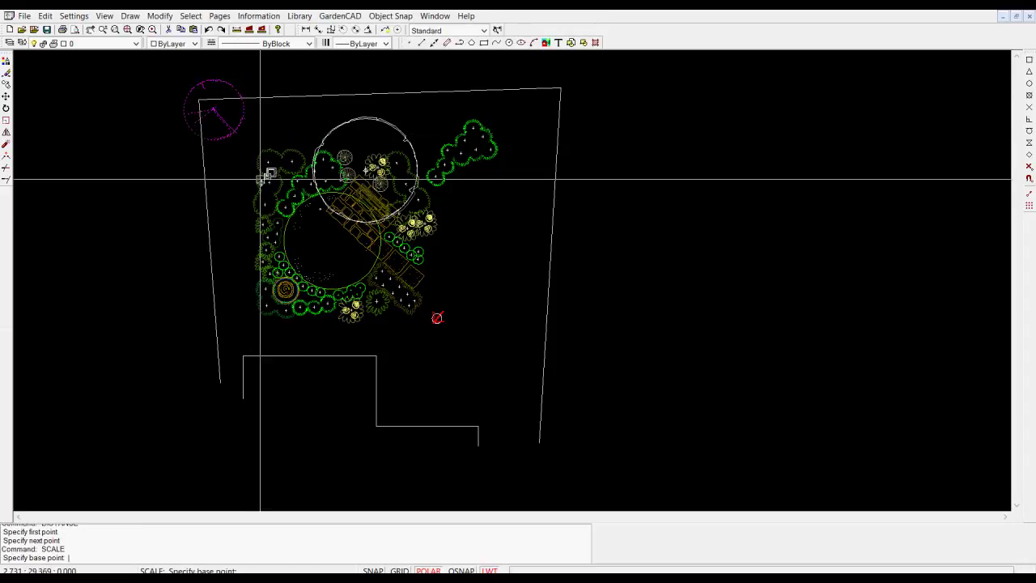
{"action": "left_click", "coordinate": [216, 110]}
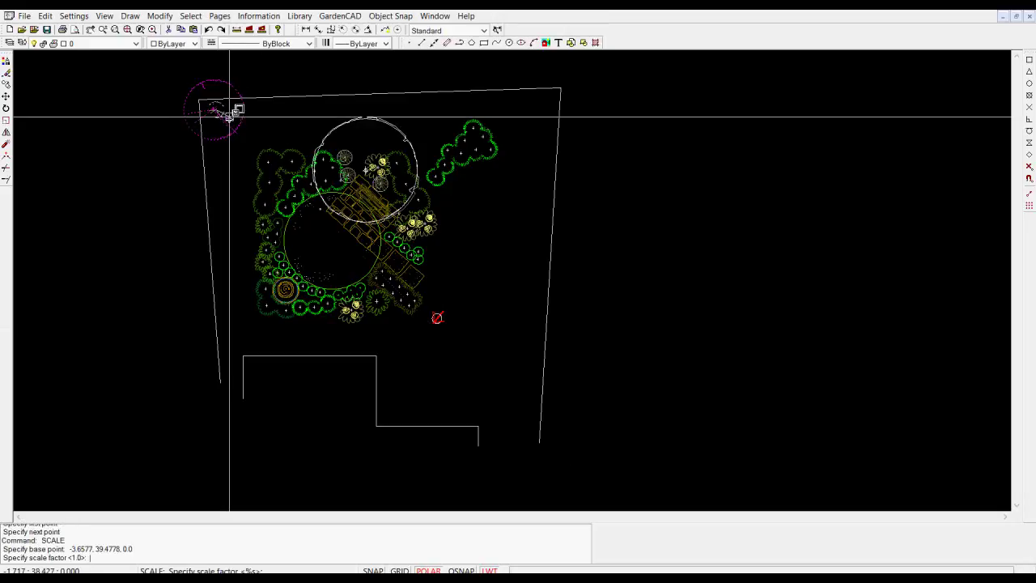
{"action": "left_click", "coordinate": [284, 149]}
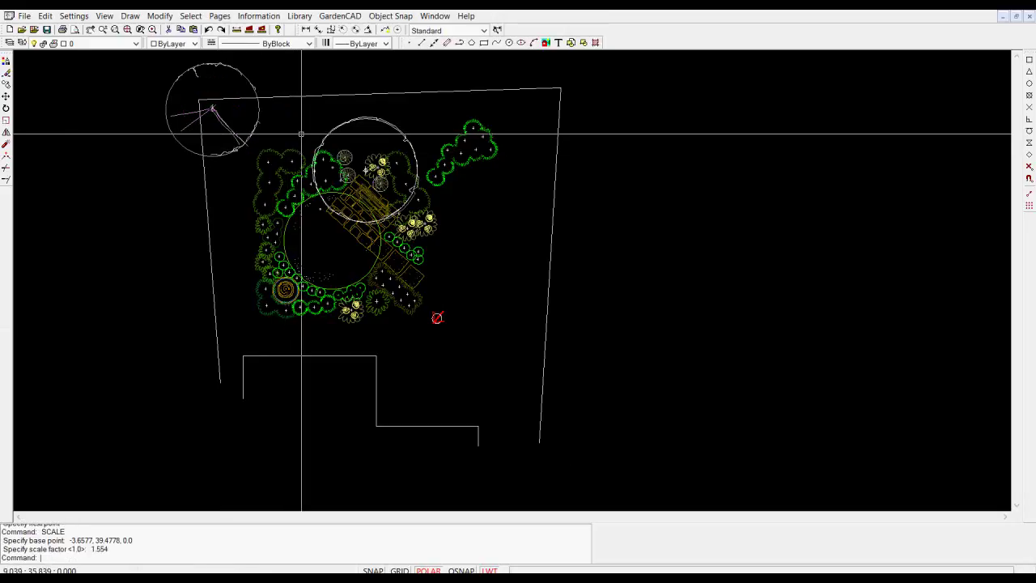
{"action": "left_click", "coordinate": [304, 23]}
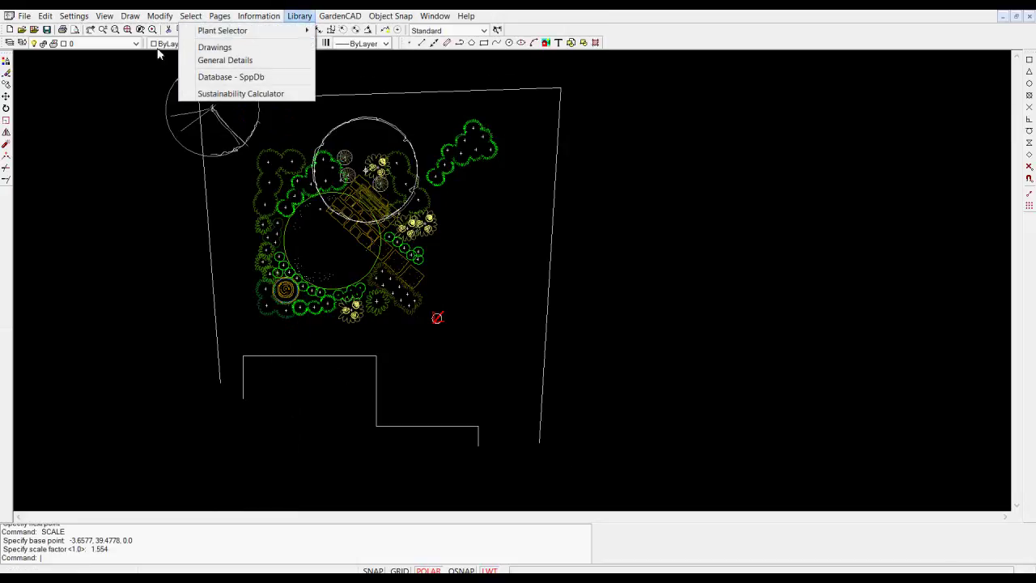
Insert the MediumShrub17 fern-like shrub from the medium shrubs beside the tall tree.
{"action": "mouse_move", "coordinate": [149, 45]}
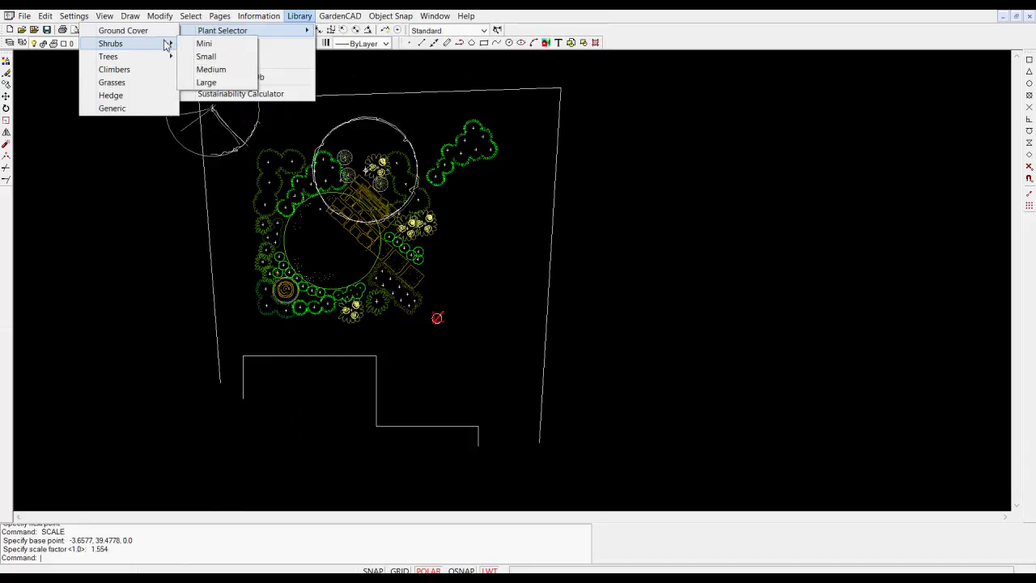
{"action": "left_click", "coordinate": [213, 70]}
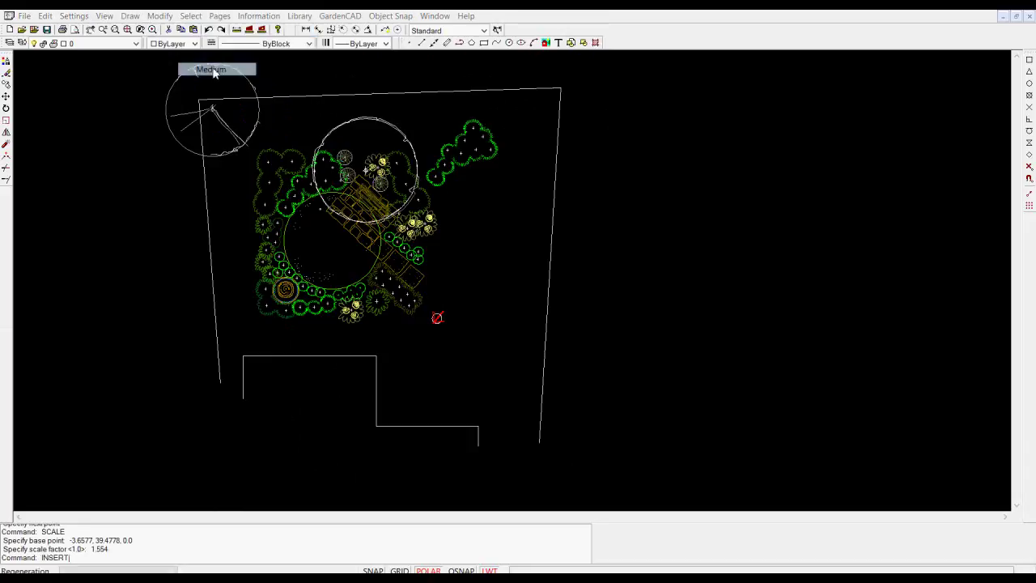
{"action": "left_click", "coordinate": [401, 340]}
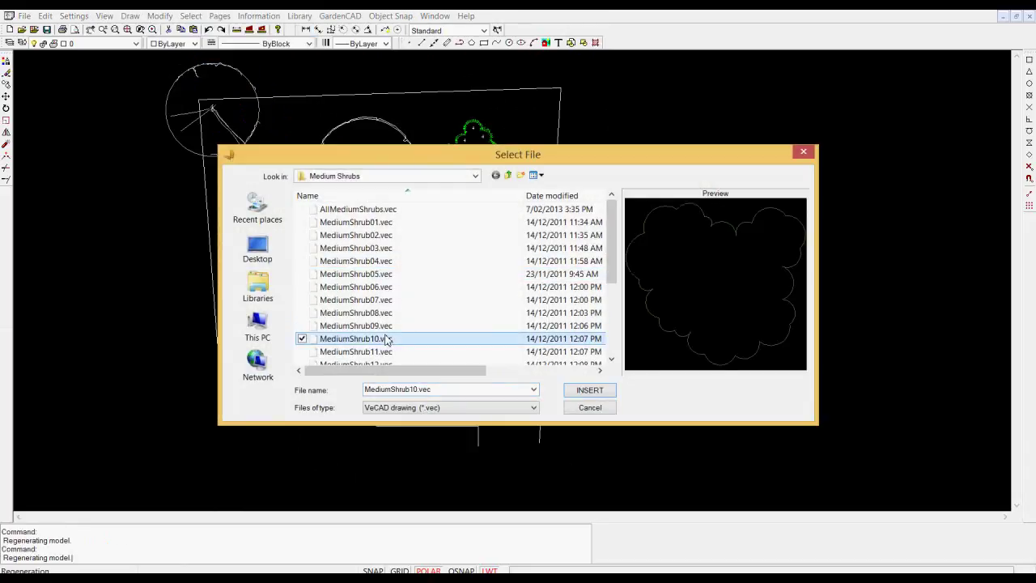
{"action": "scroll", "coordinate": [453, 300], "scroll_direction": "down", "scroll_amount": 3}
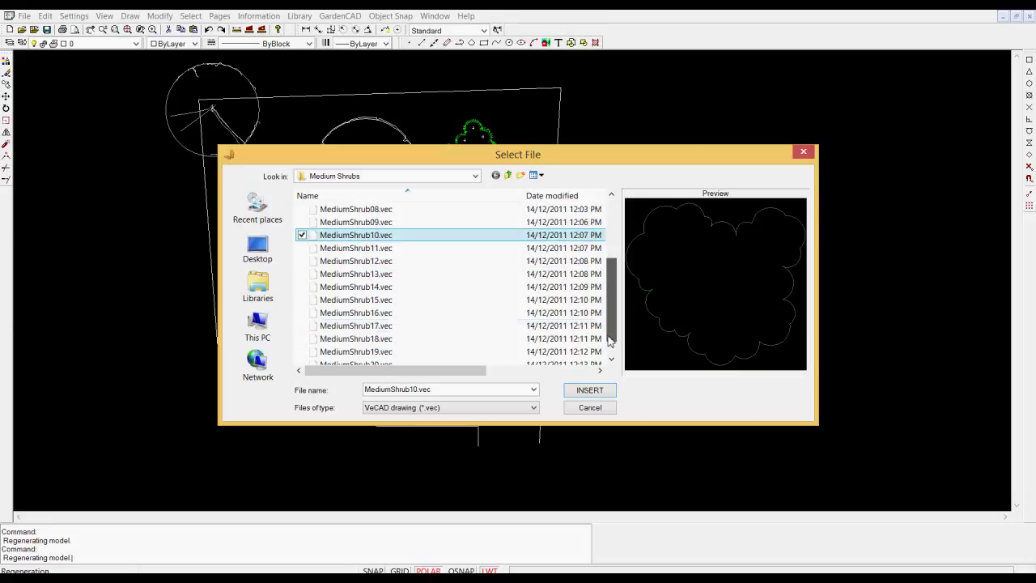
{"action": "left_click", "coordinate": [374, 288]}
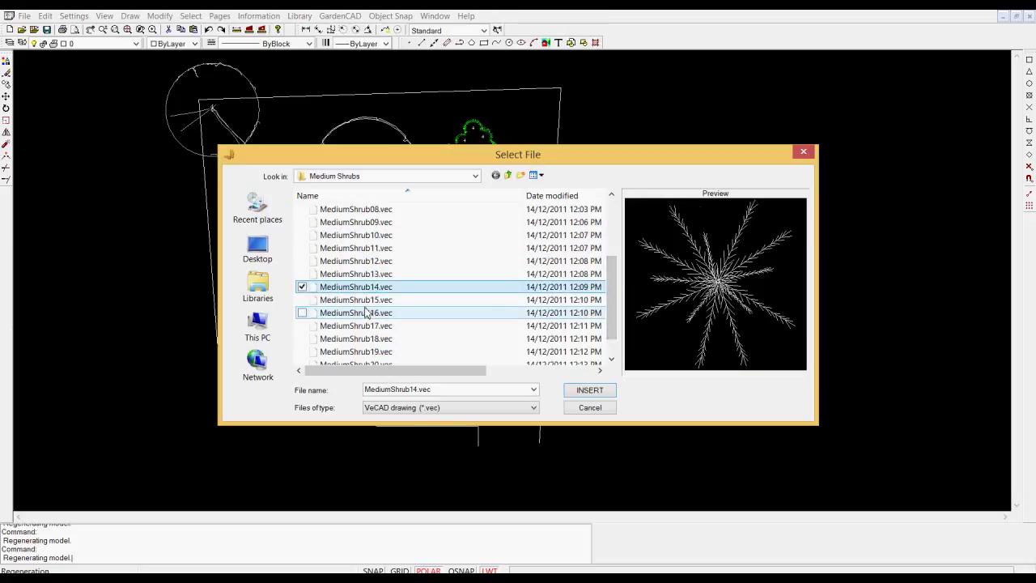
{"action": "left_click", "coordinate": [368, 300]}
{"action": "left_click", "coordinate": [368, 314]}
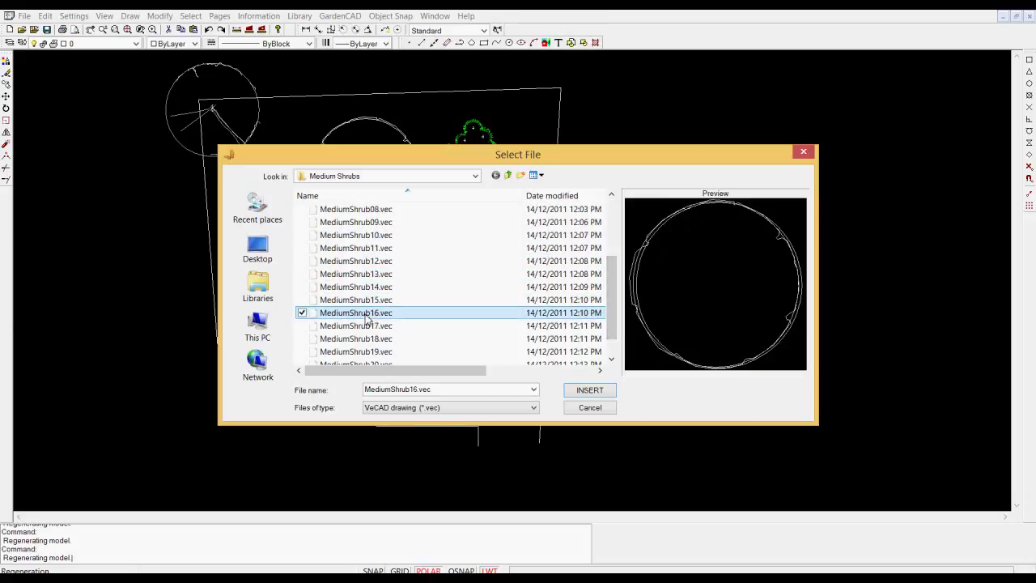
{"action": "left_click", "coordinate": [370, 326]}
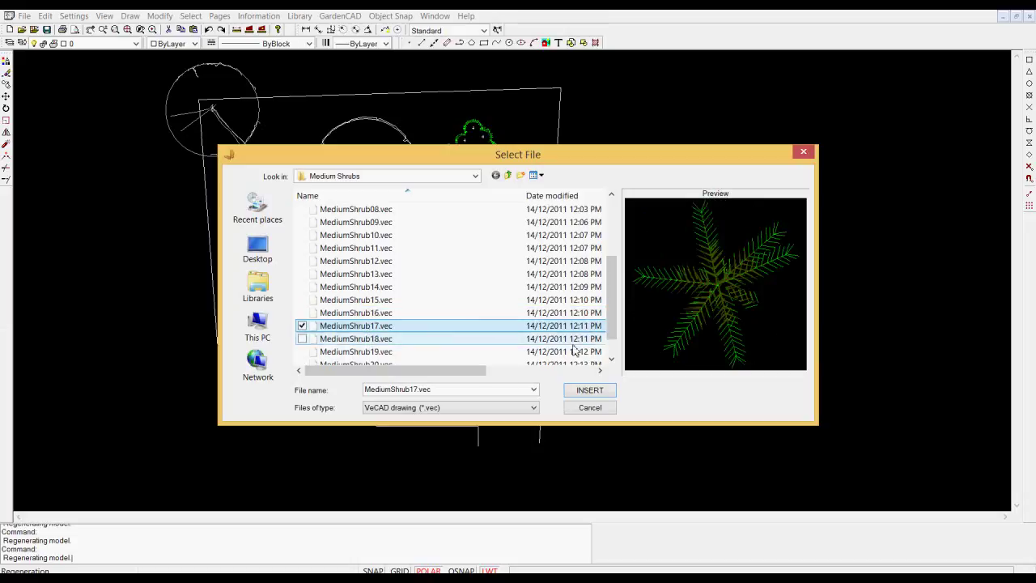
{"action": "left_click", "coordinate": [580, 392]}
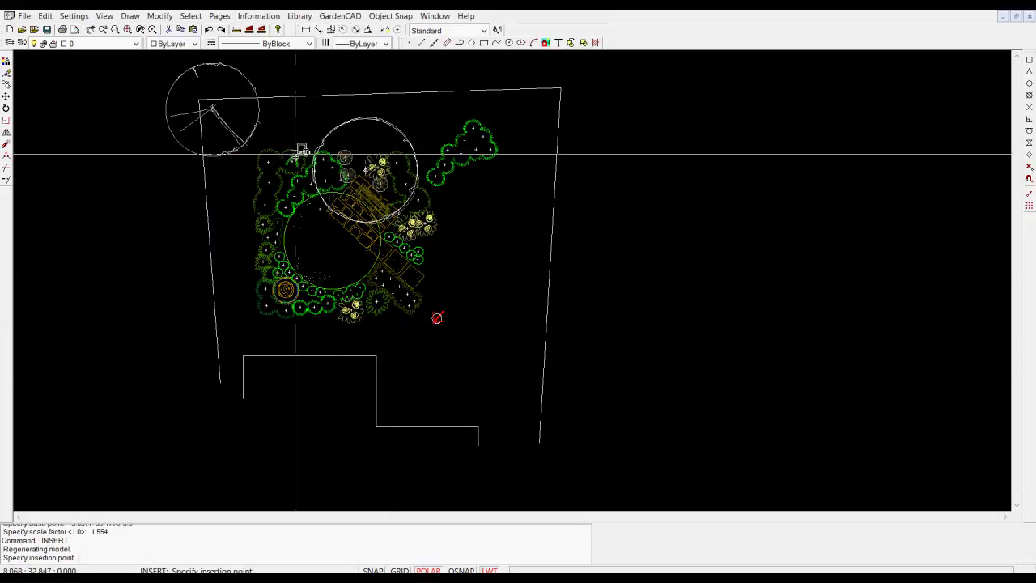
{"action": "left_click", "coordinate": [247, 115]}
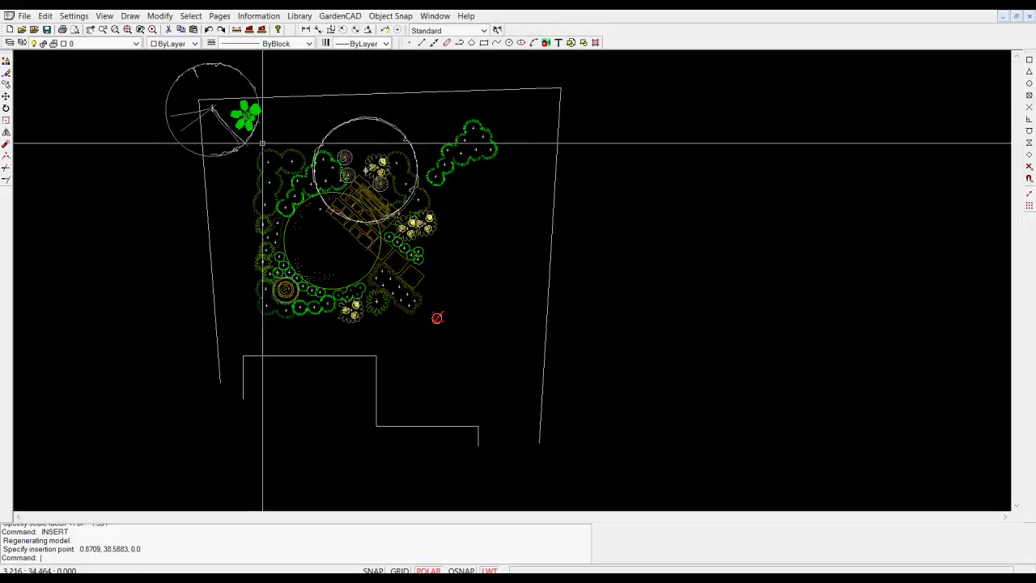
Scale the MediumShrub17 symbol by 2.3059 about its centre.
{"action": "left_click", "coordinate": [247, 114]}
{"action": "right_click", "coordinate": [252, 123]}
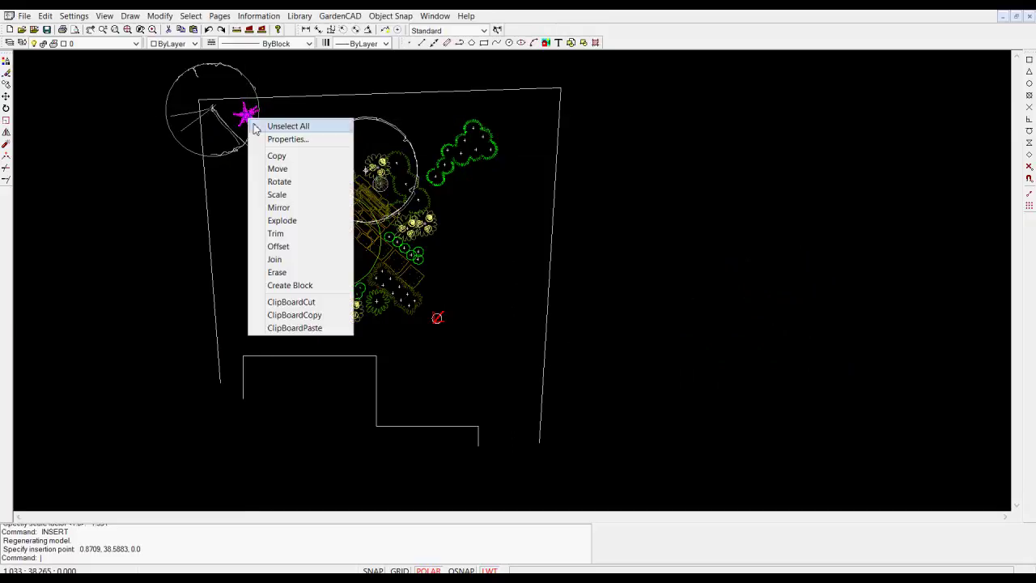
{"action": "left_click", "coordinate": [278, 194]}
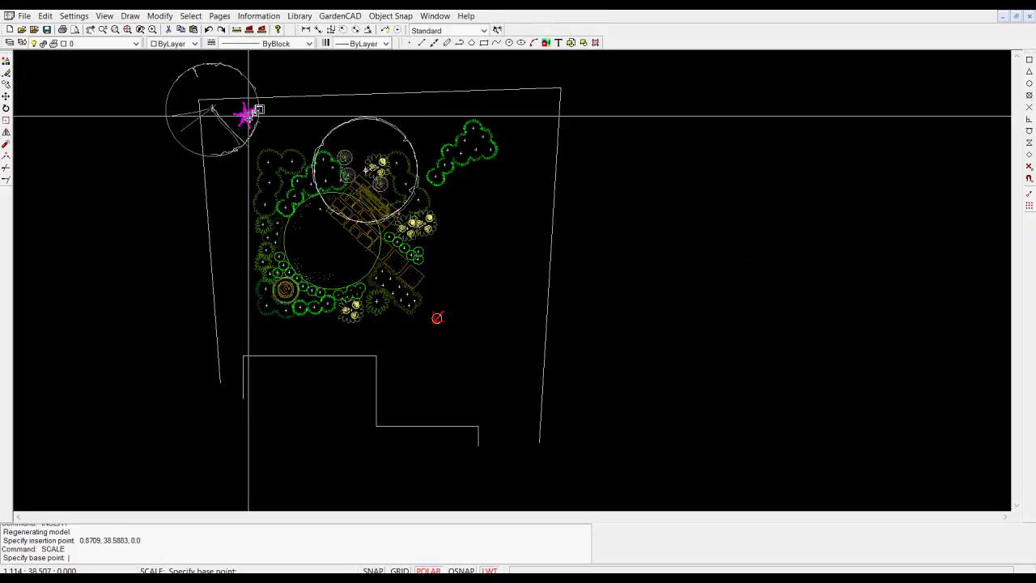
{"action": "left_click", "coordinate": [250, 116]}
{"action": "left_click", "coordinate": [352, 173]}
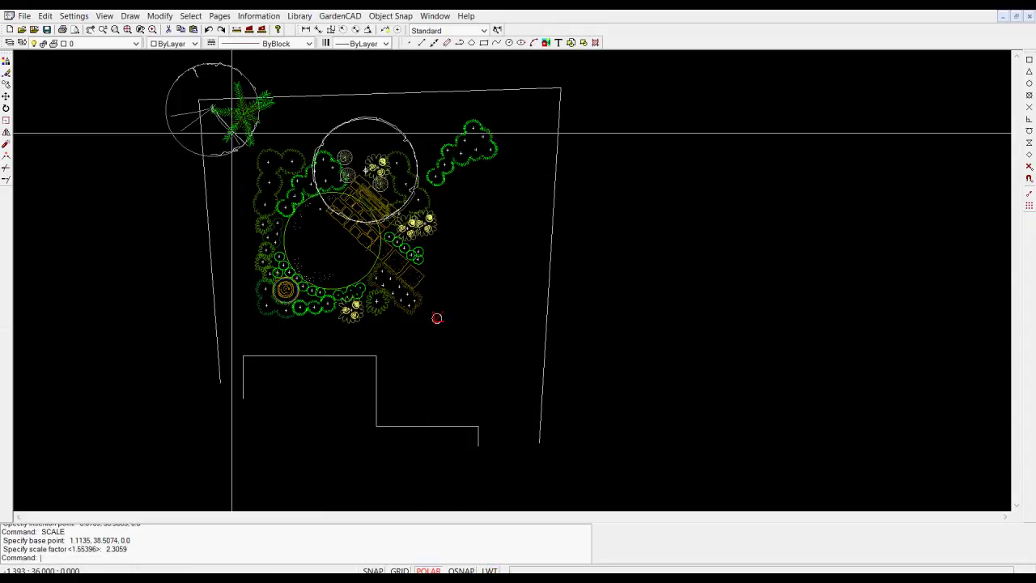
{"action": "scroll", "coordinate": [243, 113], "scroll_direction": "up", "scroll_amount": 2}
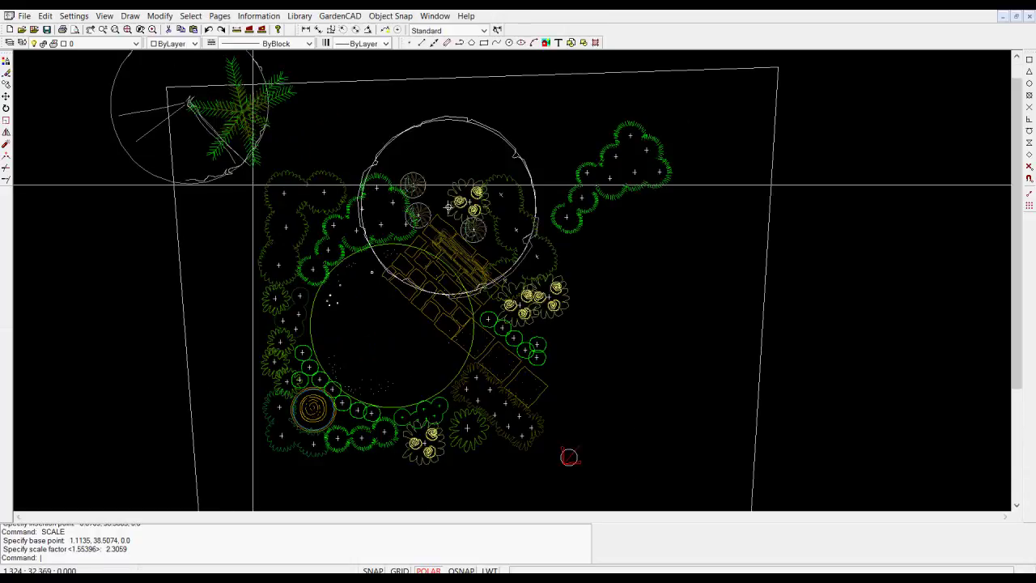
{"action": "scroll", "coordinate": [247, 158], "scroll_direction": "down", "scroll_amount": 1}
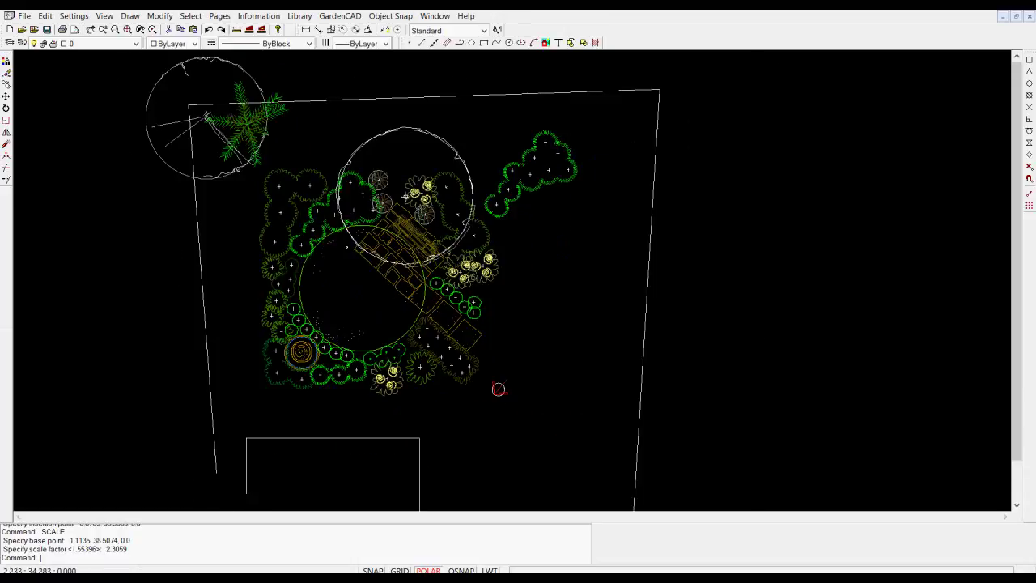
{"action": "scroll", "coordinate": [267, 163], "scroll_direction": "down", "scroll_amount": 1}
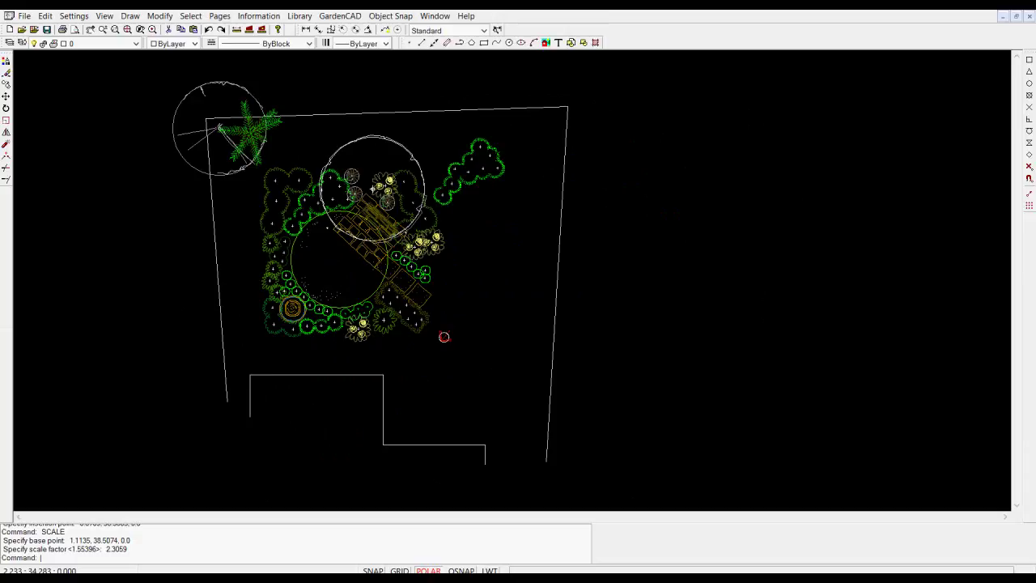